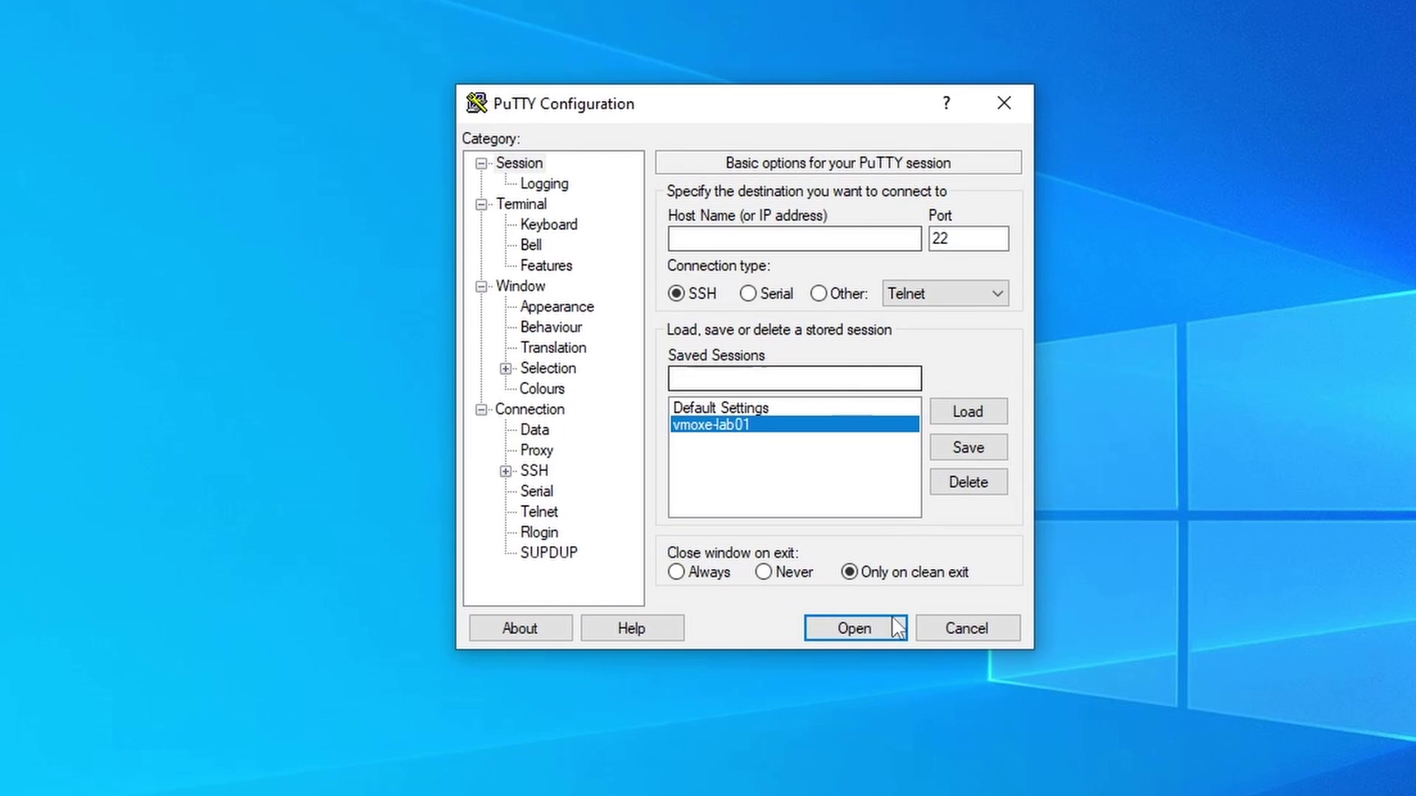
- Open the saved lab server session and log in as mtcl with its password
{"action": "left_click", "coordinate": [873, 616]}
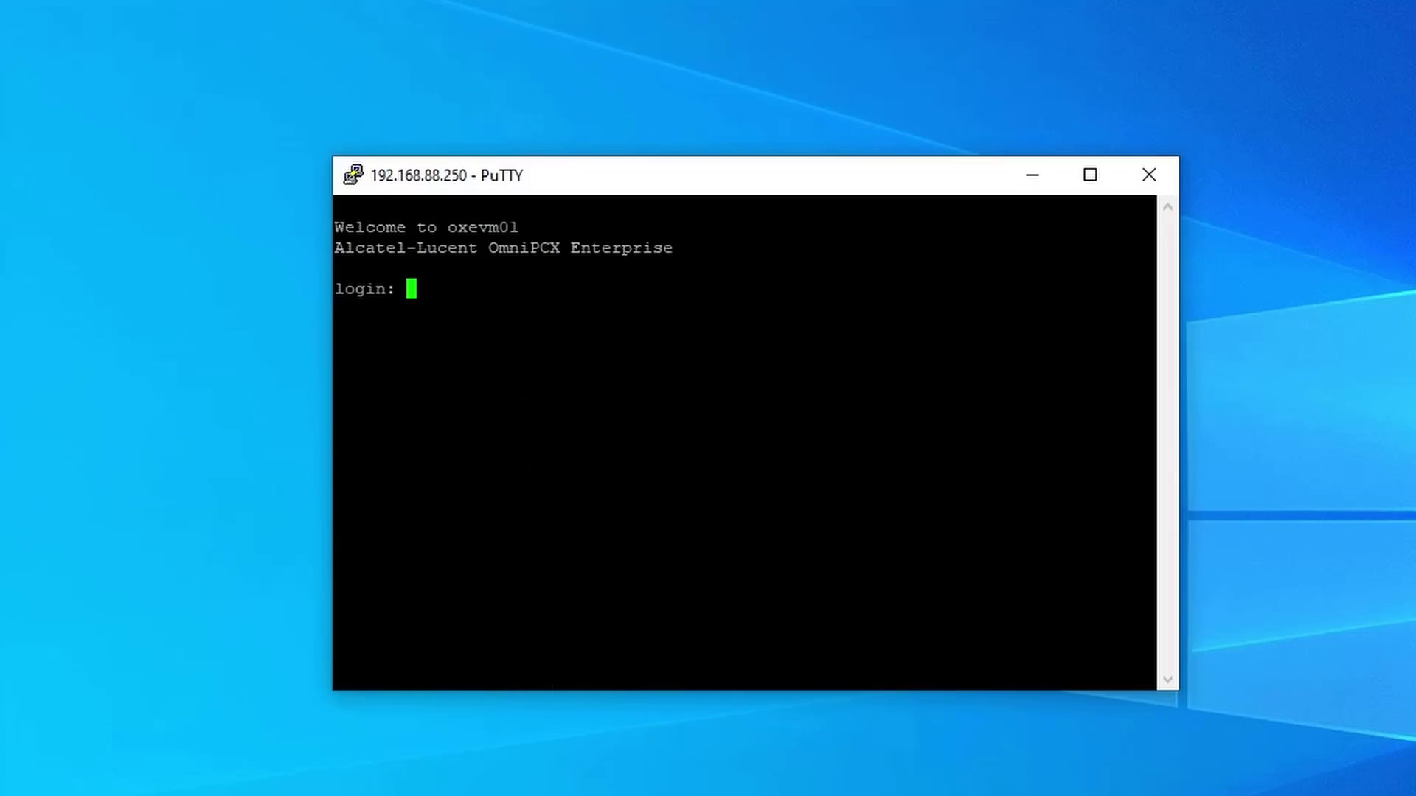
{"action": "type", "text": "mtcl"}
{"action": "key", "text": "Return"}
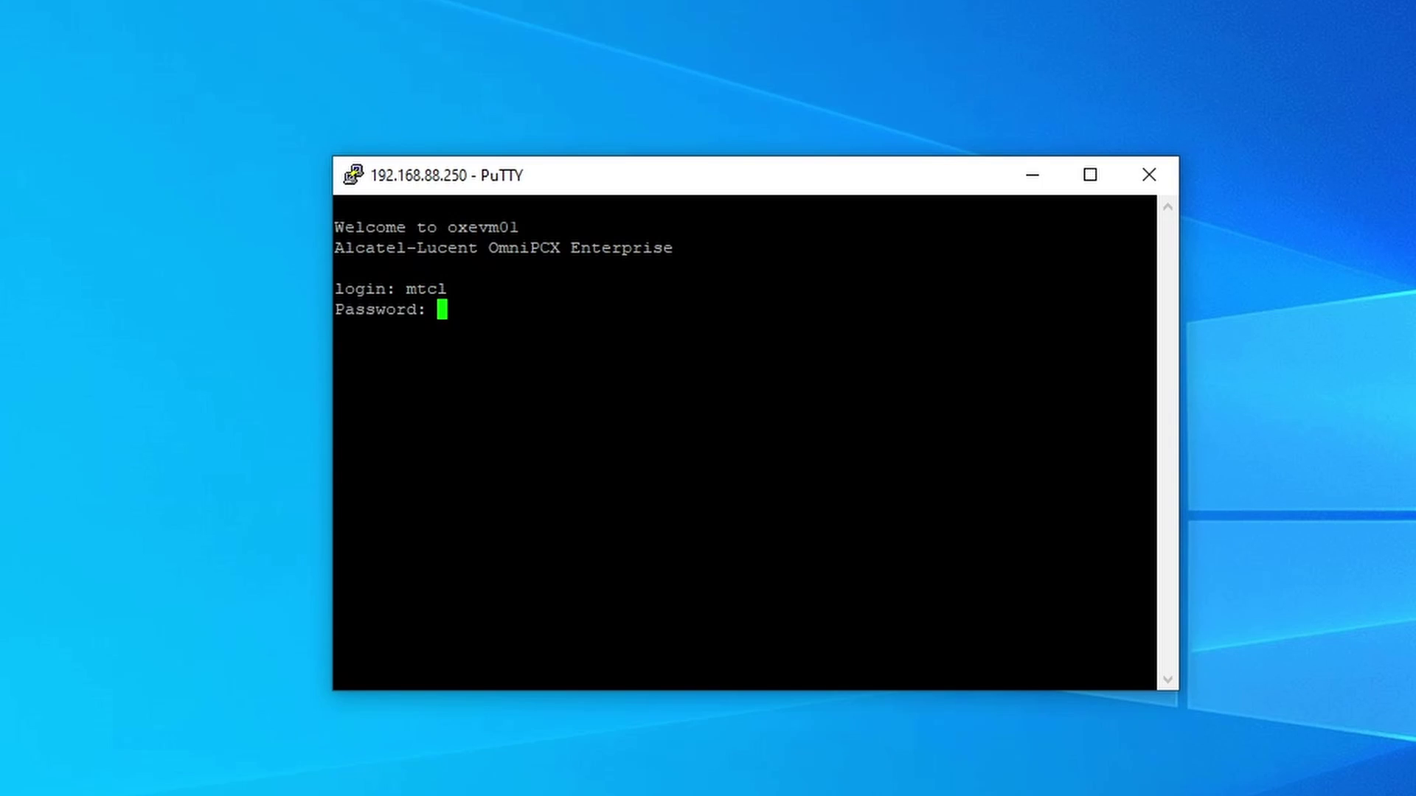
{"action": "key", "text": "Return"}
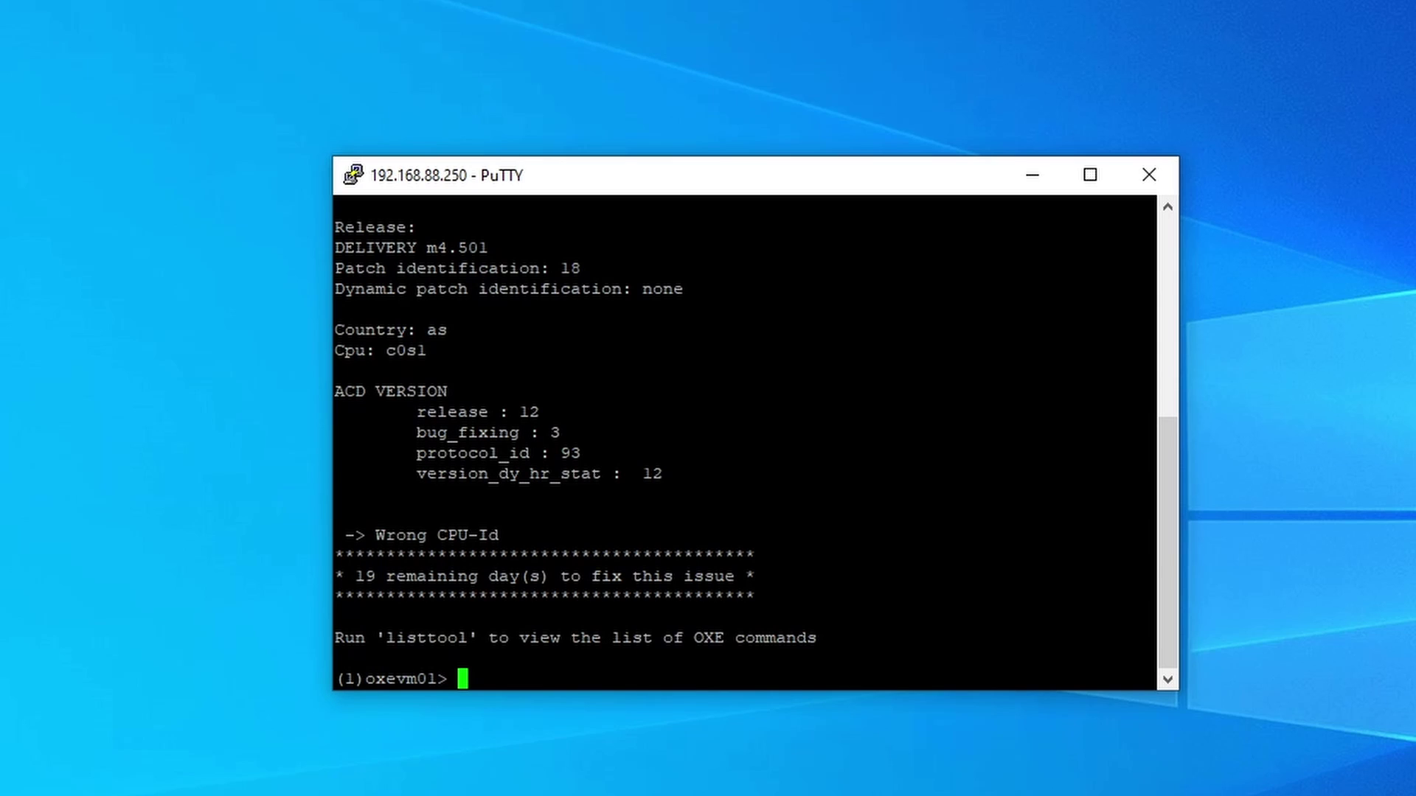
- Run 'vmail all' and highlight the empty number, type 255 and accesses lines
{"action": "key", "text": "Return"}
{"action": "key", "text": "Return"}
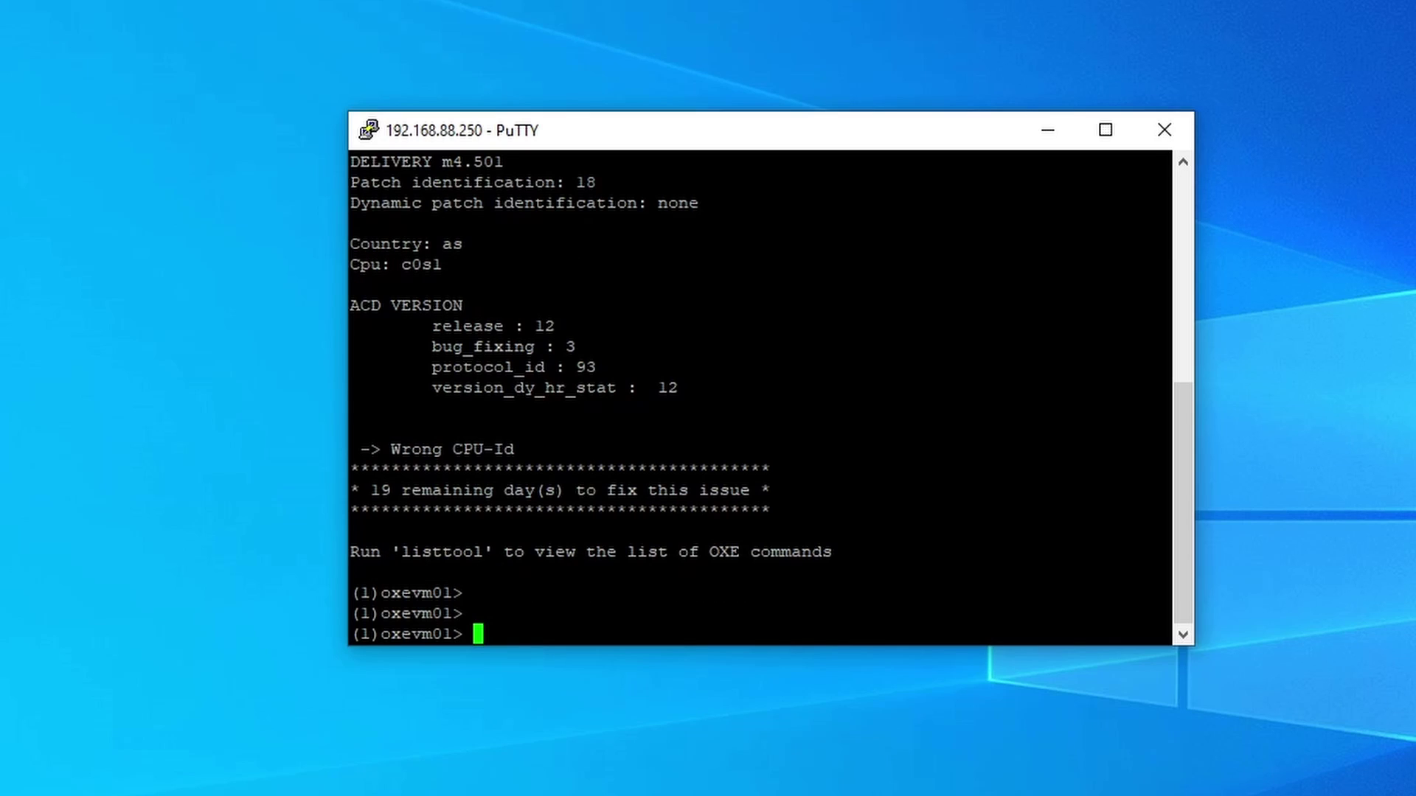
{"action": "type", "text": "vmail all"}
{"action": "key", "text": "Return"}
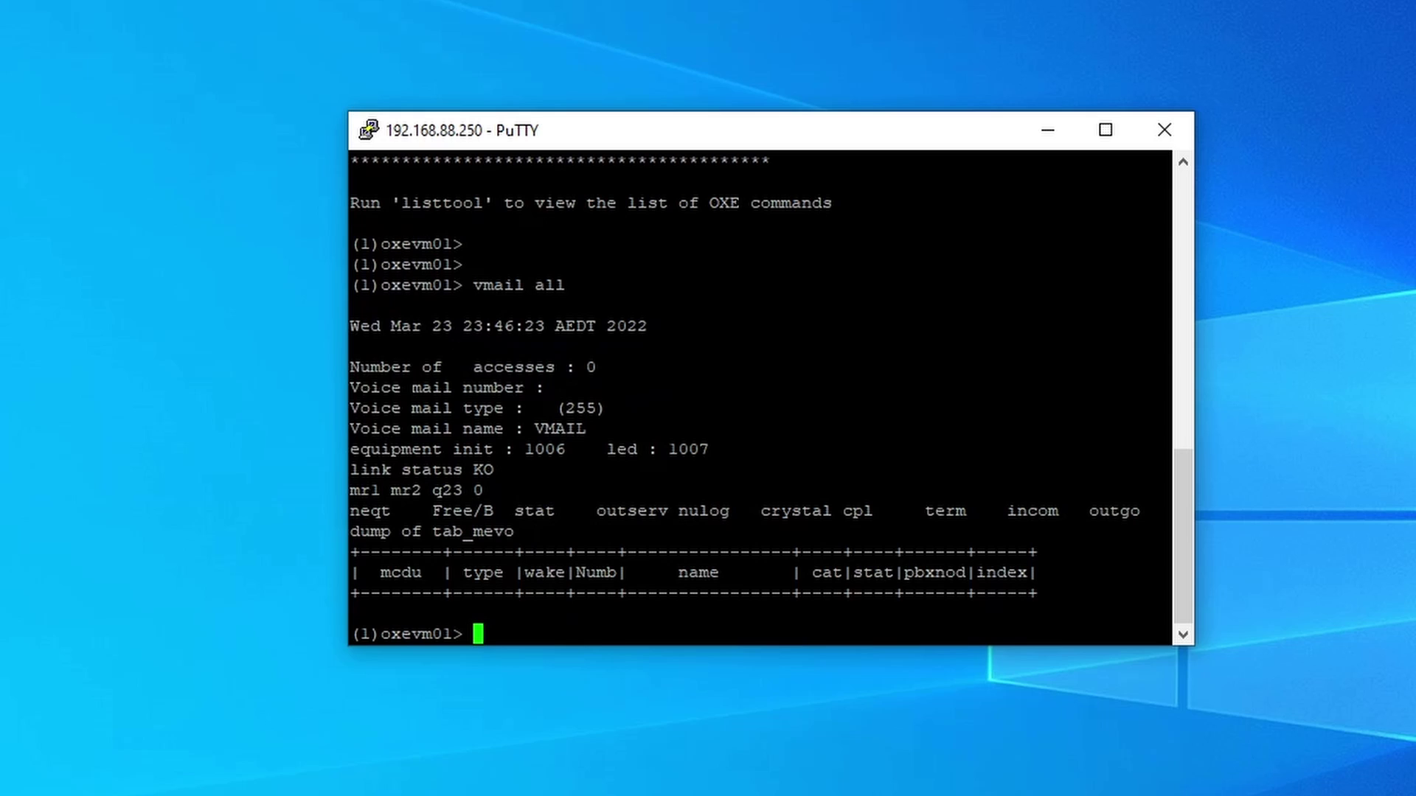
{"action": "left_click_drag", "start_coordinate": [351, 388], "coordinate": [576, 396]}
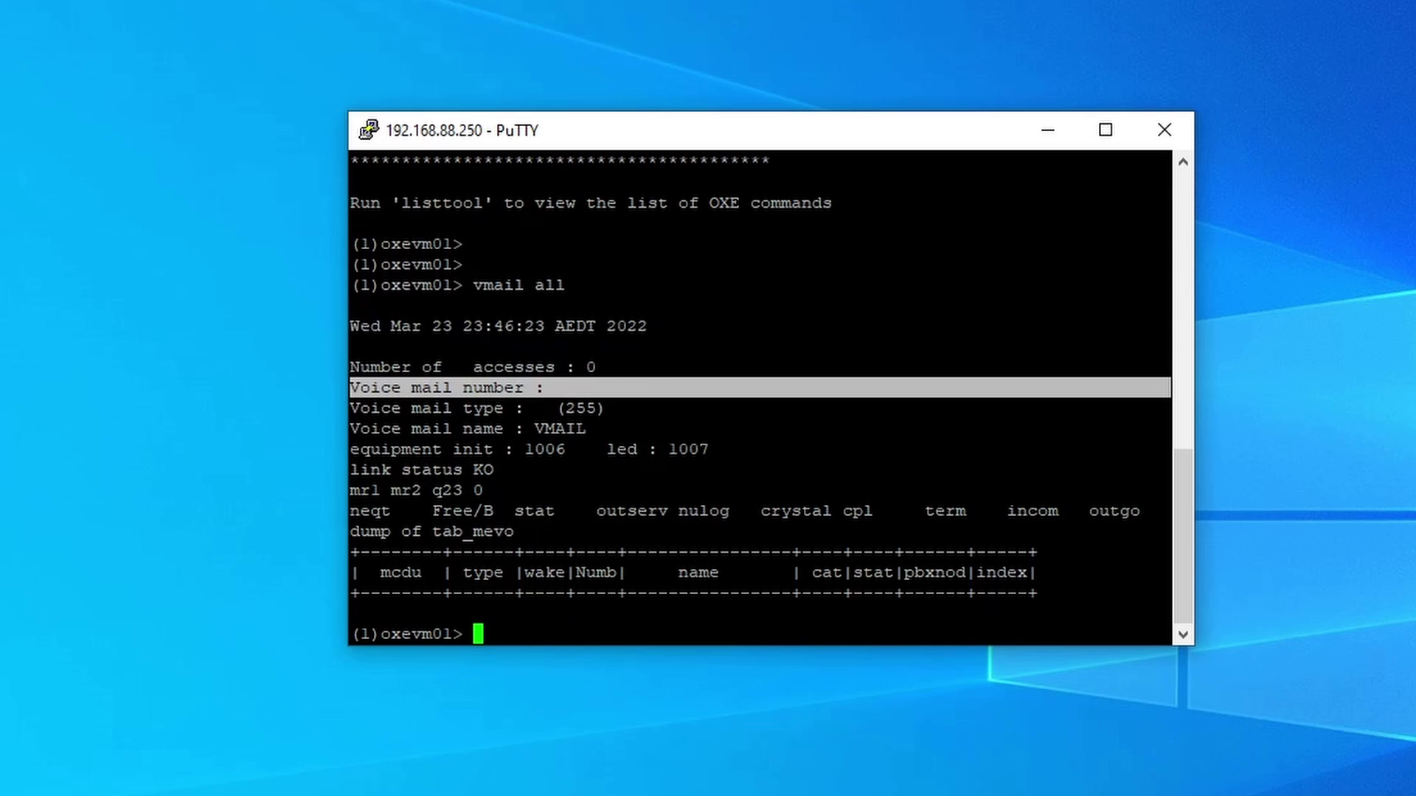
{"action": "left_click_drag", "start_coordinate": [391, 408], "coordinate": [673, 405]}
{"action": "left_click", "coordinate": [674, 406]}
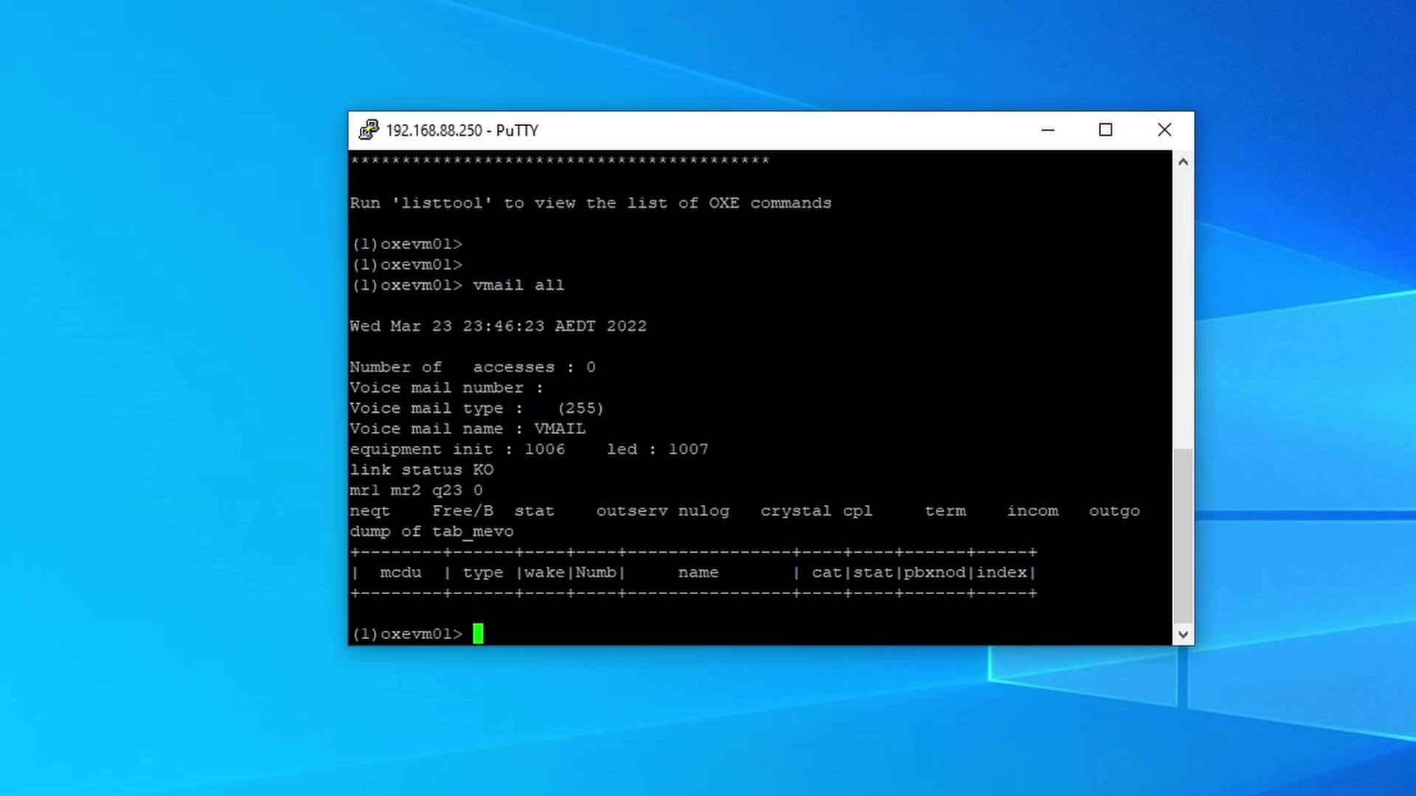
{"action": "left_click_drag", "start_coordinate": [737, 367], "coordinate": [360, 367]}
- Run 'config all' and review the Crystal 19 INTIP3A couplers and topology listing
{"action": "type", "text": "config all"}
{"action": "key", "text": "Return"}
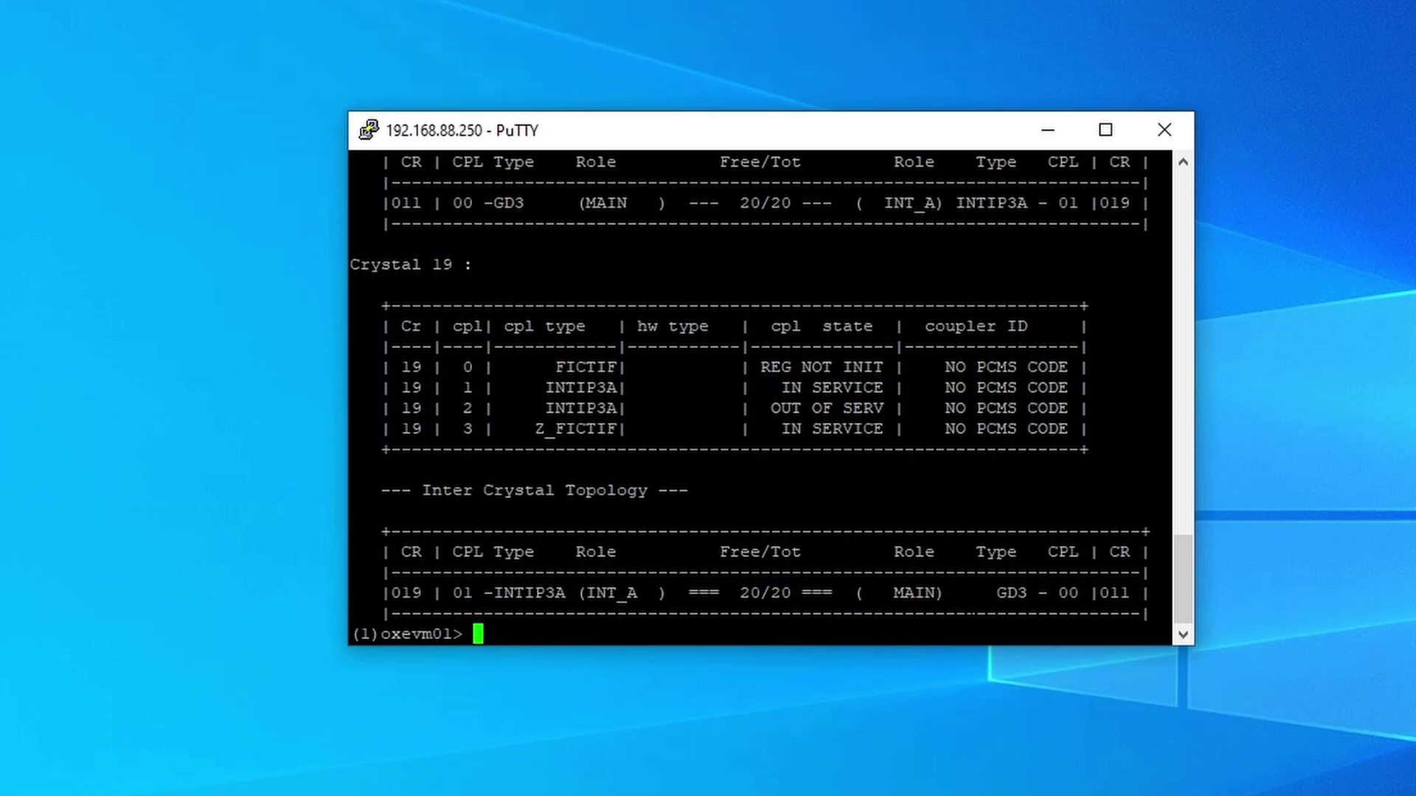
{"action": "scroll", "coordinate": [760, 398], "scroll_direction": "up", "scroll_amount": 8}
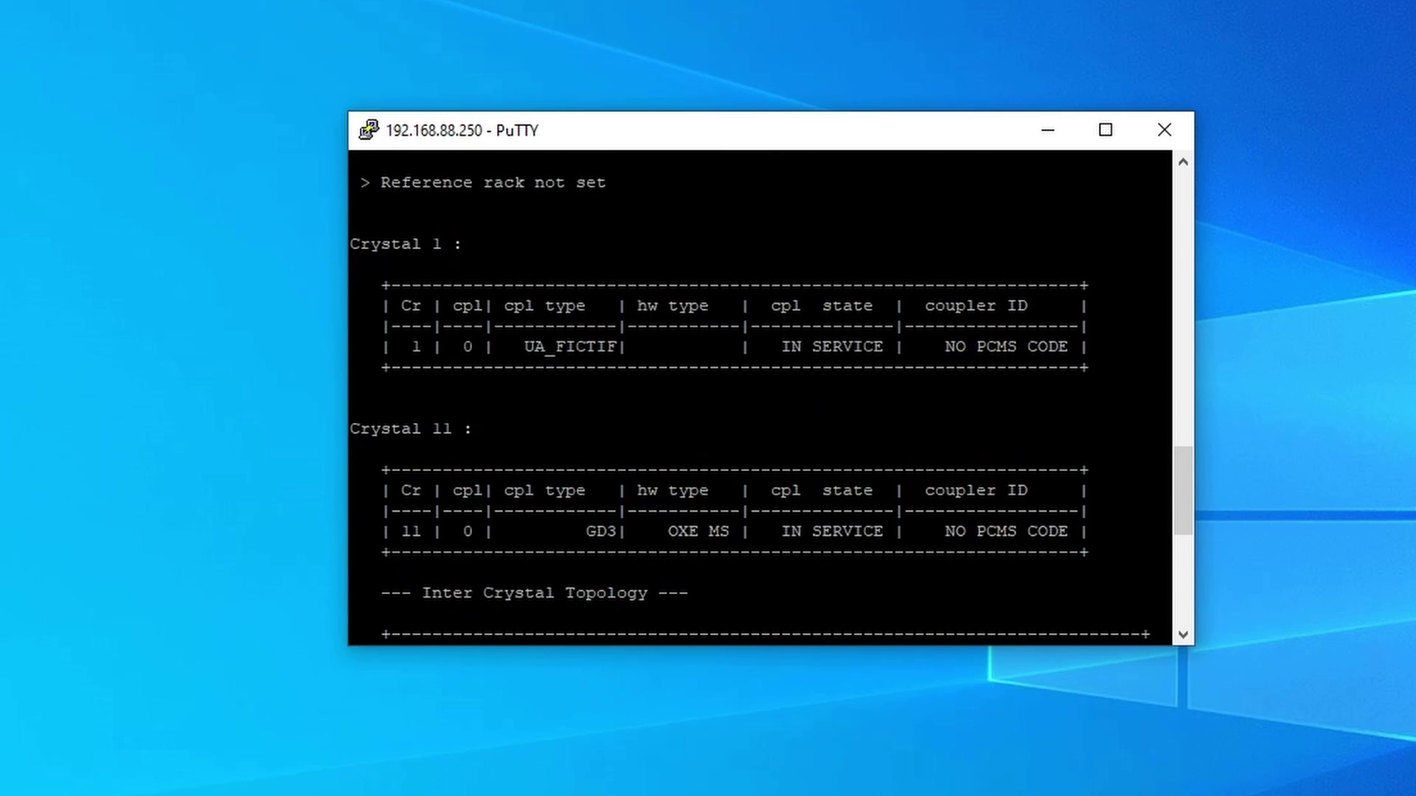
{"action": "scroll", "coordinate": [760, 398], "scroll_direction": "up", "scroll_amount": 4}
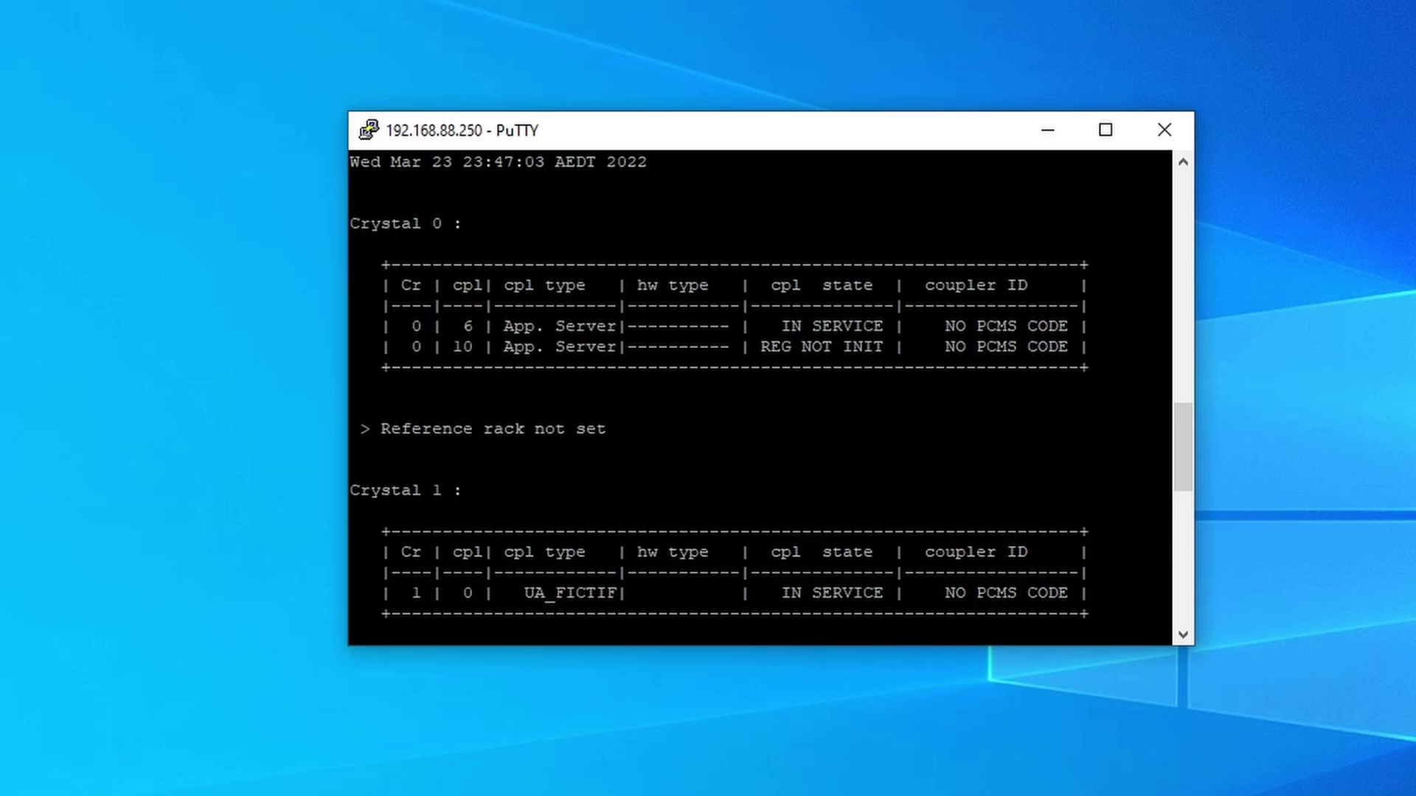
{"action": "scroll", "coordinate": [760, 398], "scroll_direction": "down", "scroll_amount": 12}
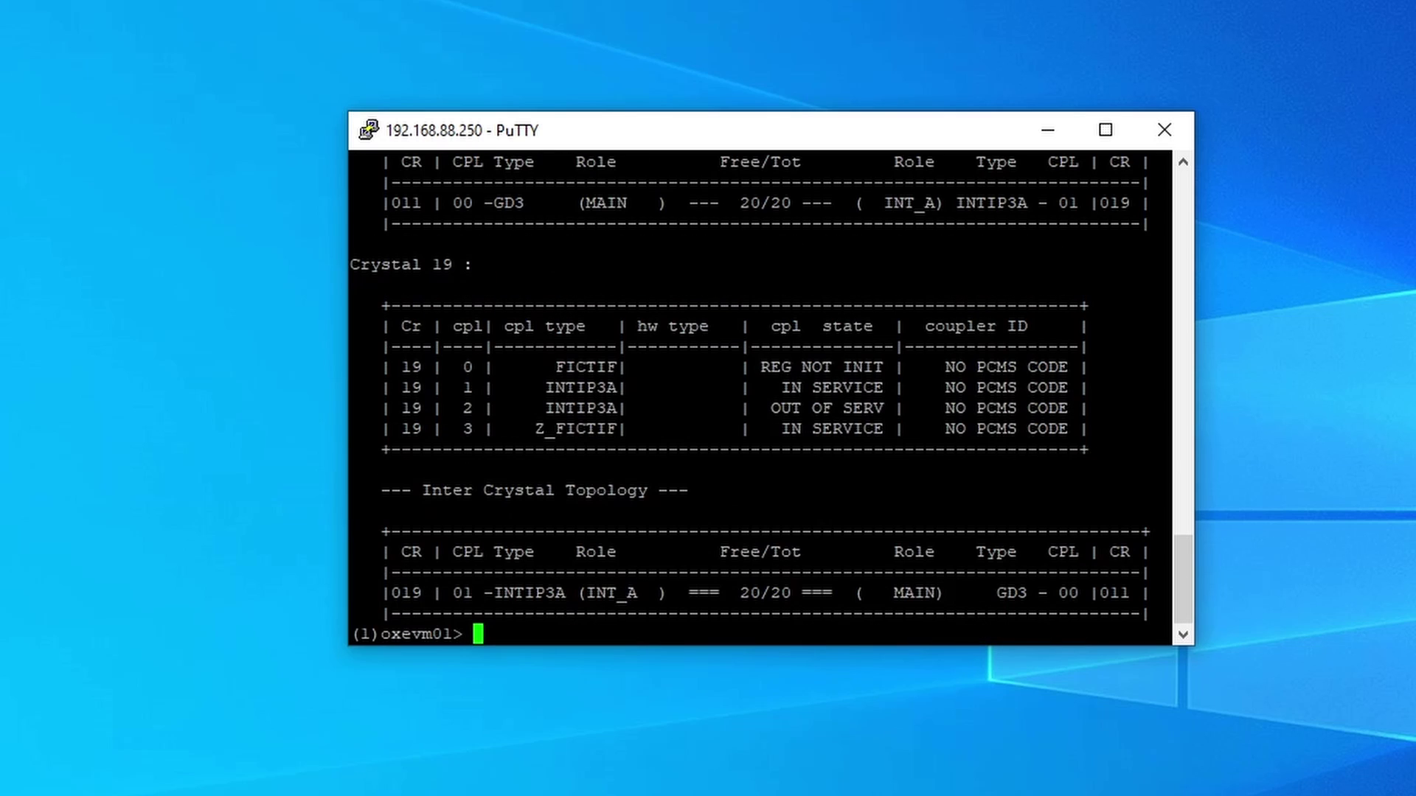
{"action": "scroll", "coordinate": [760, 398], "scroll_direction": "up", "scroll_amount": 4}
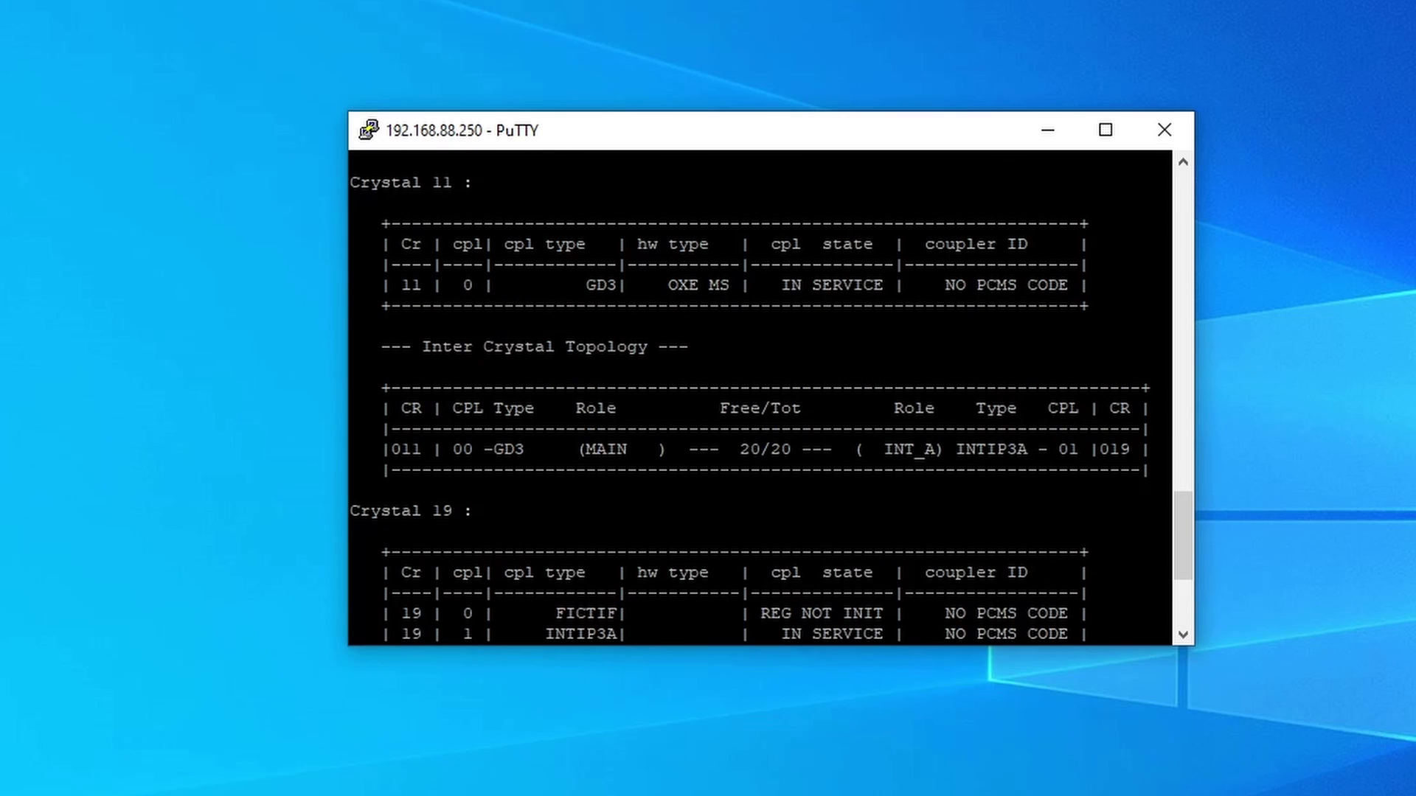
{"action": "scroll", "coordinate": [759, 399], "scroll_direction": "down", "scroll_amount": 4}
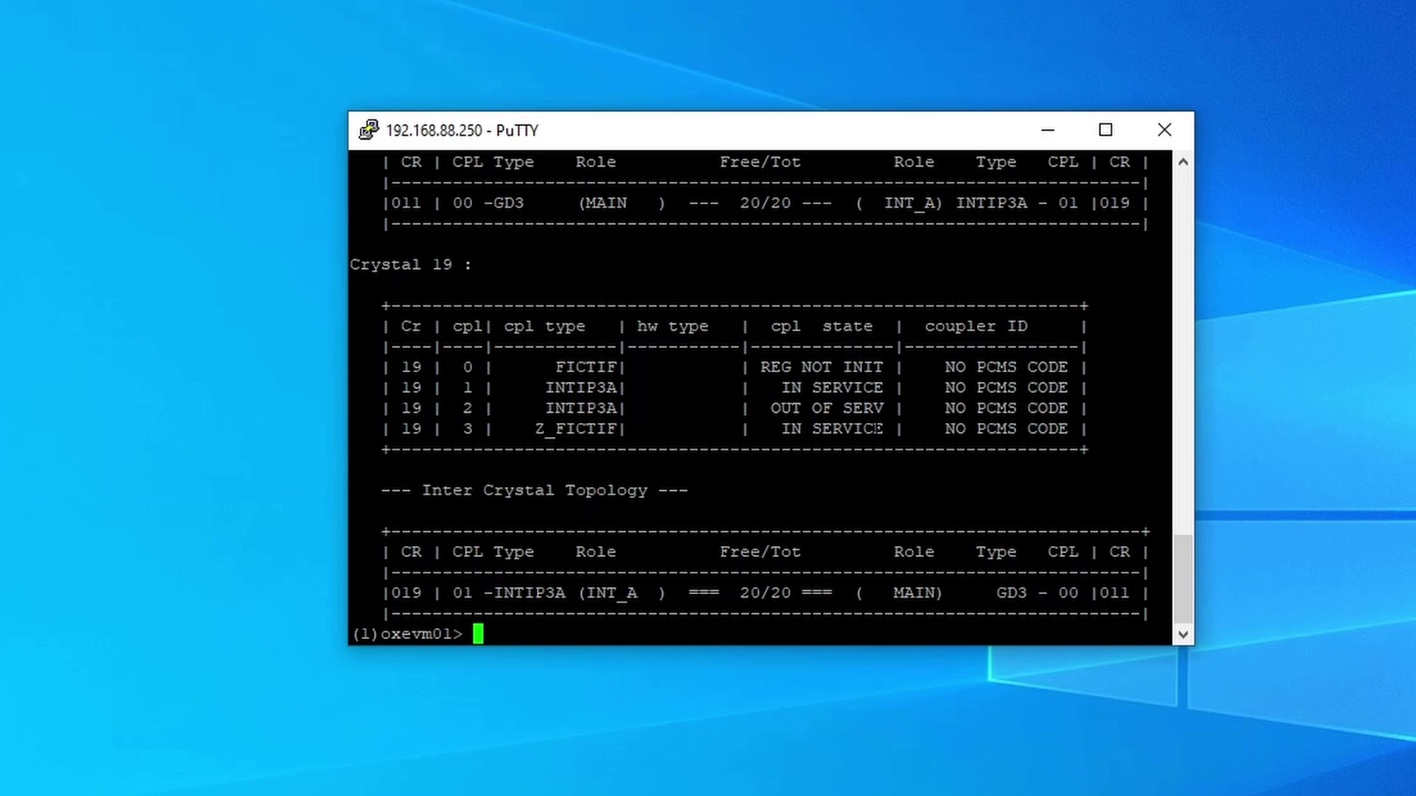
{"action": "key", "text": "Return"}
{"action": "key", "text": "Return"}
{"action": "key", "text": "Return"}
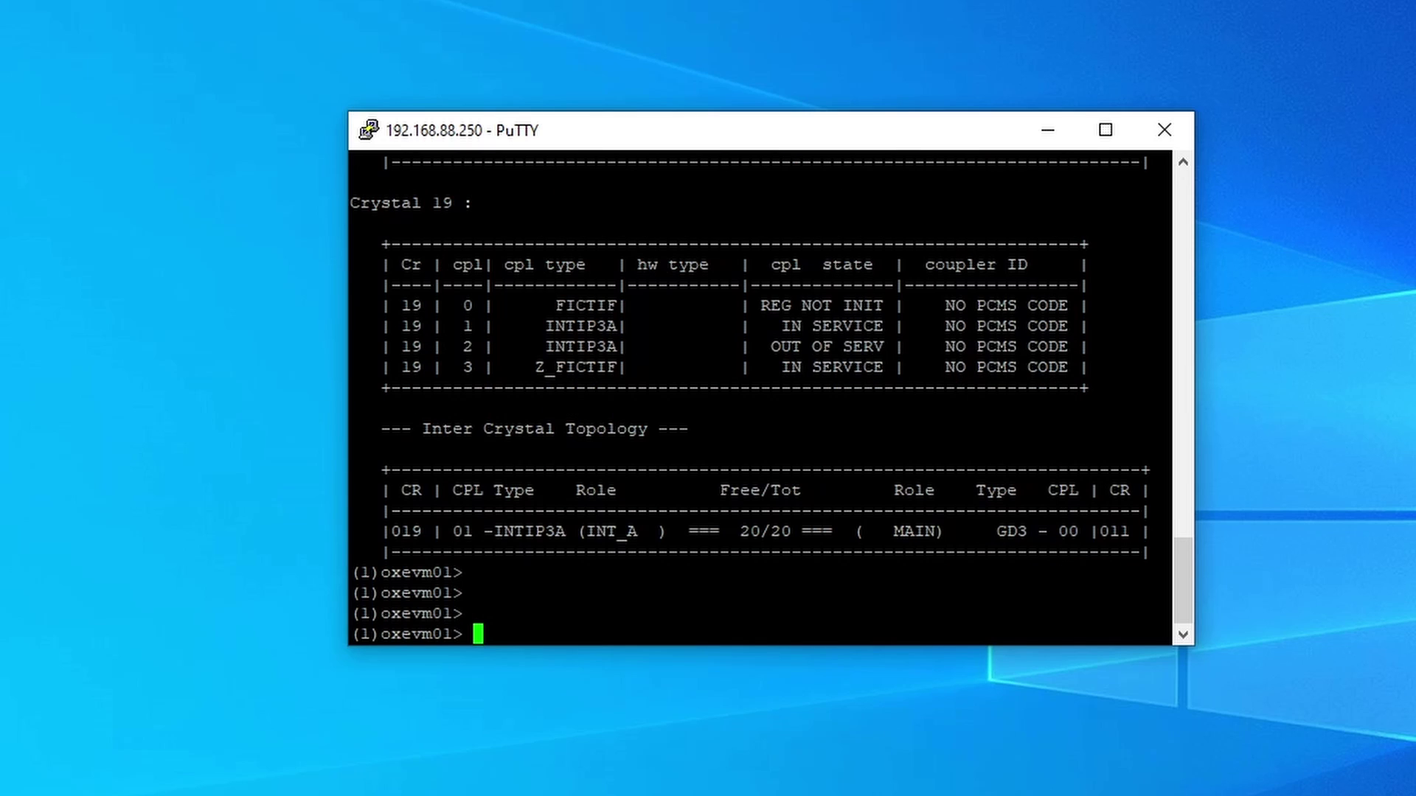
- Launch mgr and go to Applications > Voice Mail > Review/Modify
{"action": "type", "text": "mgr"}
{"action": "key", "text": "Return"}
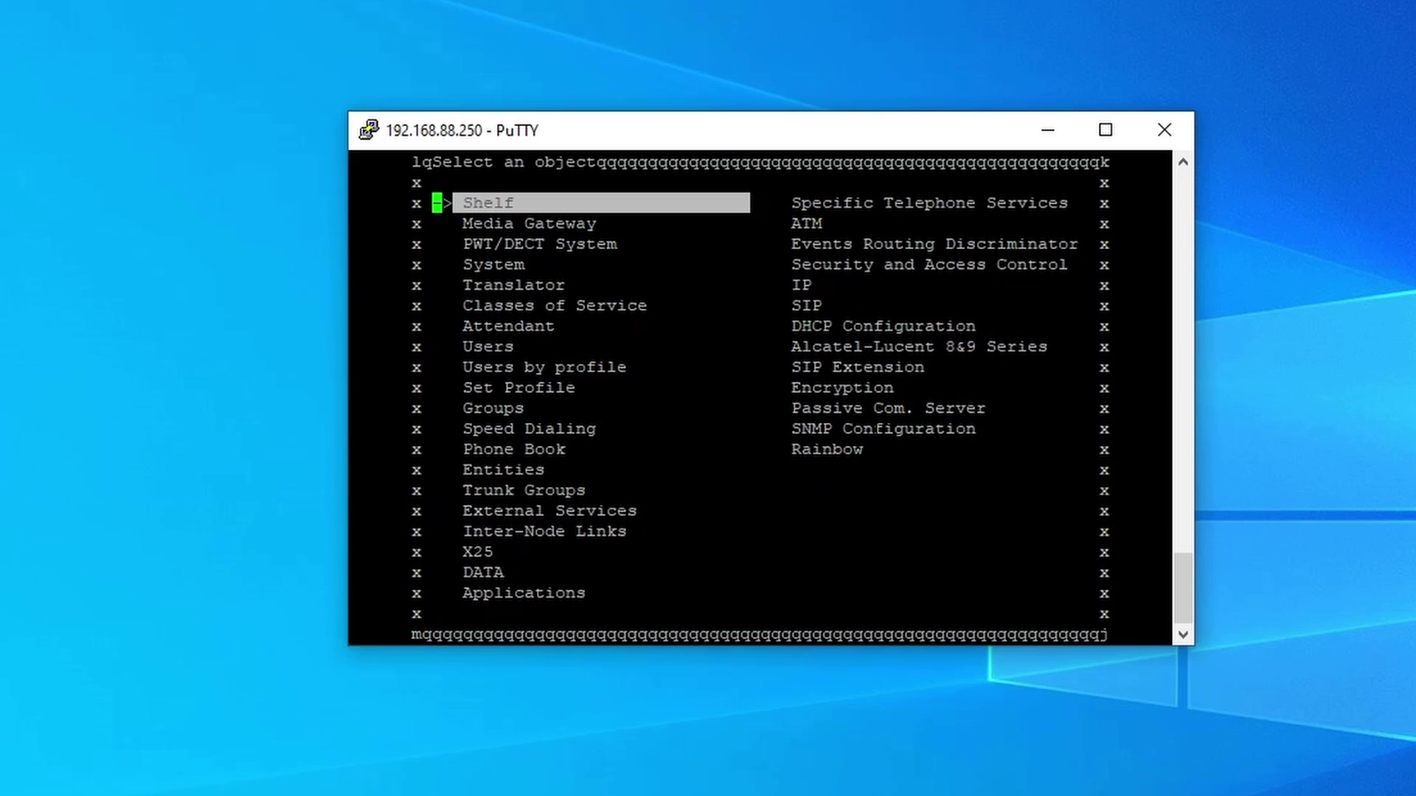
{"action": "key", "text": "Down"}
{"action": "key", "text": "Down"}
{"action": "key", "text": "Down"}
{"action": "key", "text": "Down"}
{"action": "key", "text": "Down"}
{"action": "key", "text": "Down"}
{"action": "key", "text": "Down"}
{"action": "key", "text": "Down"}
{"action": "key", "text": "Down"}
{"action": "key", "text": "Down"}
{"action": "key", "text": "Down"}
{"action": "key", "text": "Down"}
{"action": "key", "text": "Down"}
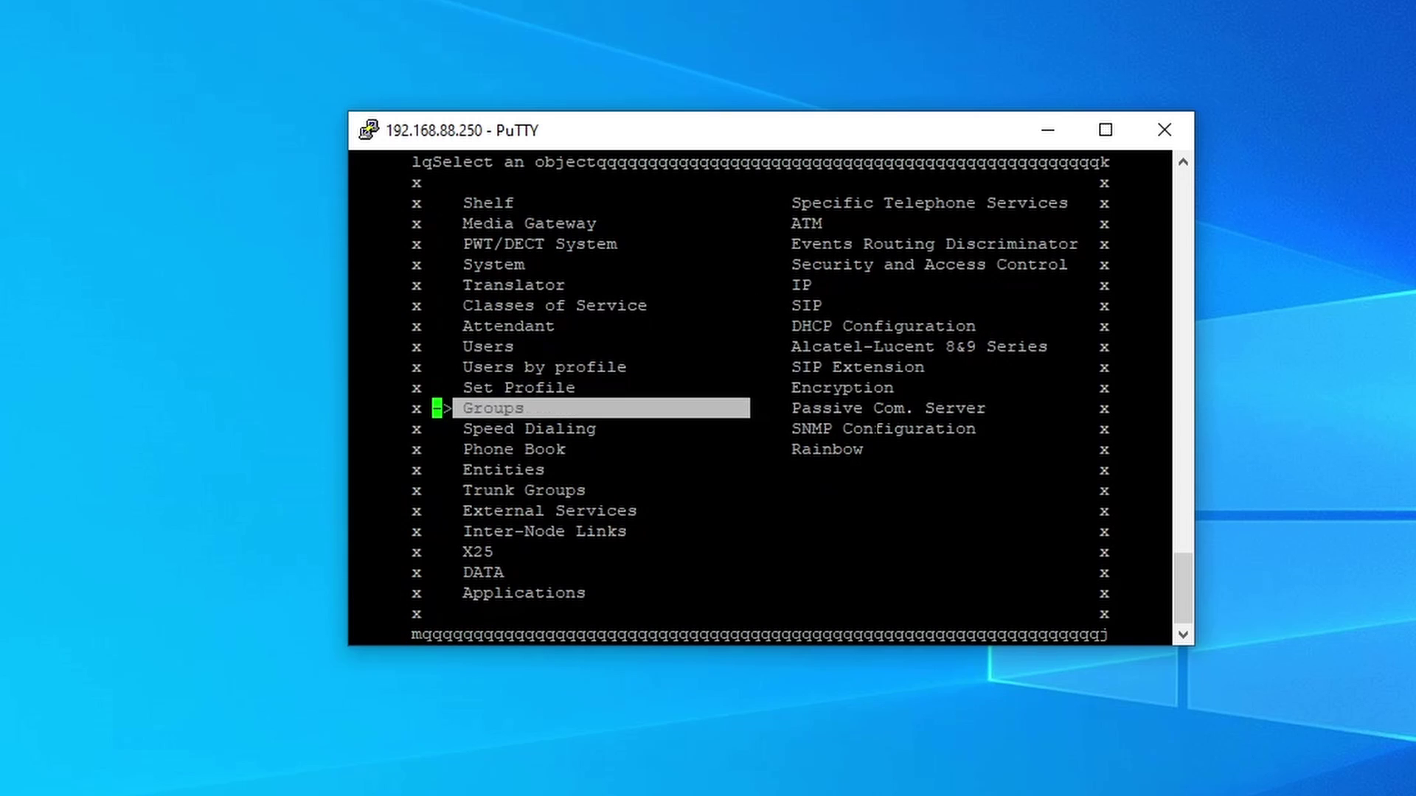
{"action": "key", "text": "Down"}
{"action": "key", "text": "Down"}
{"action": "key", "text": "Down"}
{"action": "key", "text": "Down"}
{"action": "key", "text": "Down"}
{"action": "key", "text": "Down"}
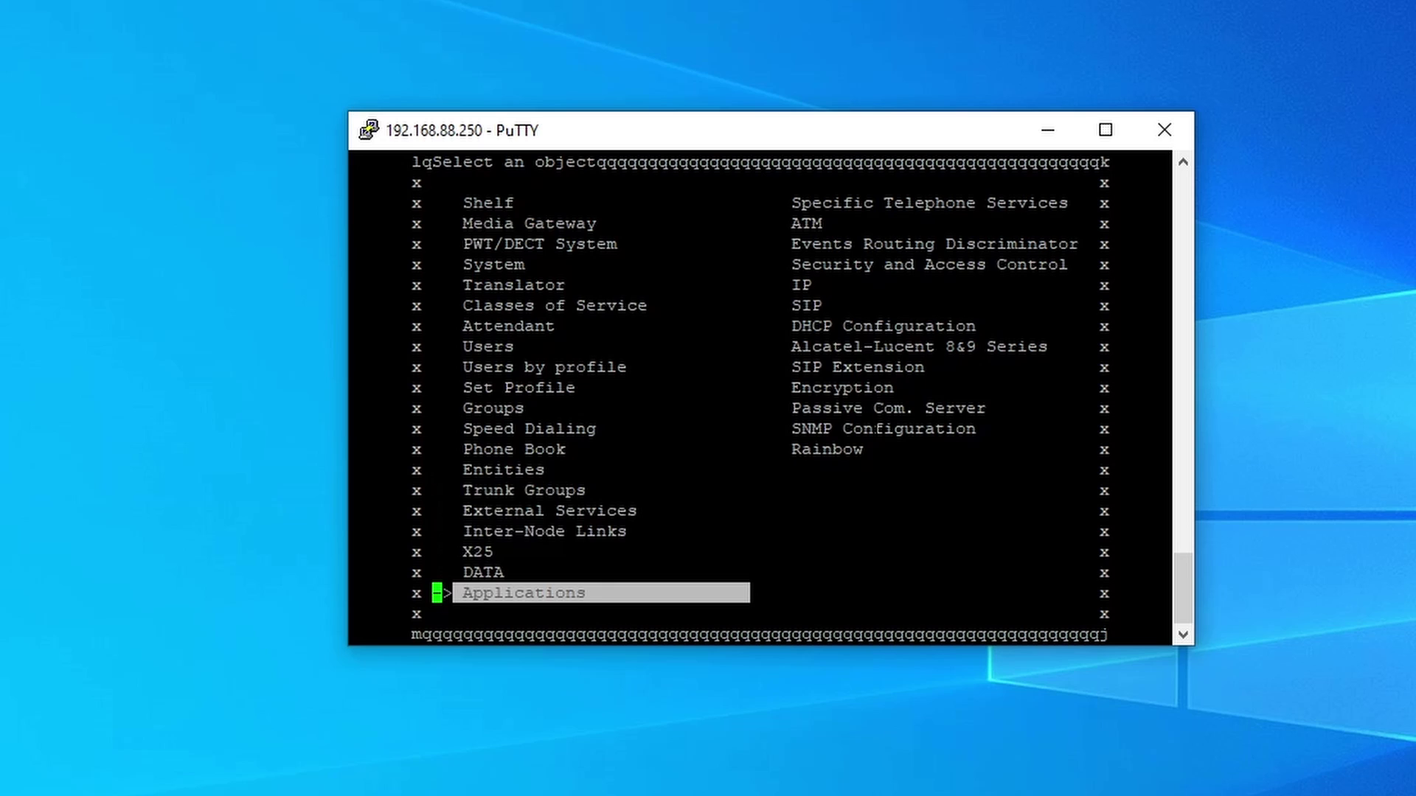
{"action": "key", "text": "Return"}
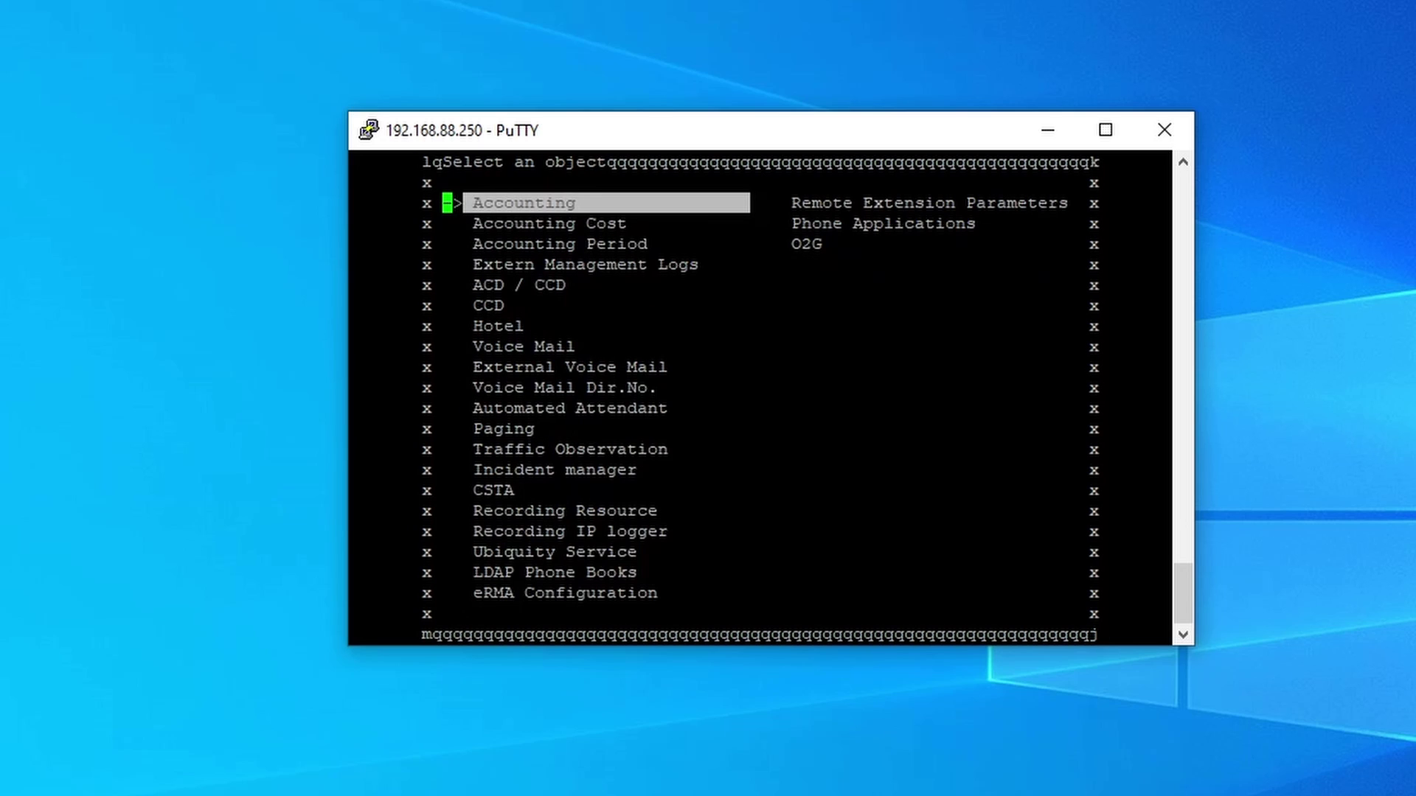
{"action": "key", "text": "Down"}
{"action": "key", "text": "Down"}
{"action": "key", "text": "Down"}
{"action": "key", "text": "Down"}
{"action": "key", "text": "Down"}
{"action": "key", "text": "Down"}
{"action": "key", "text": "Down"}
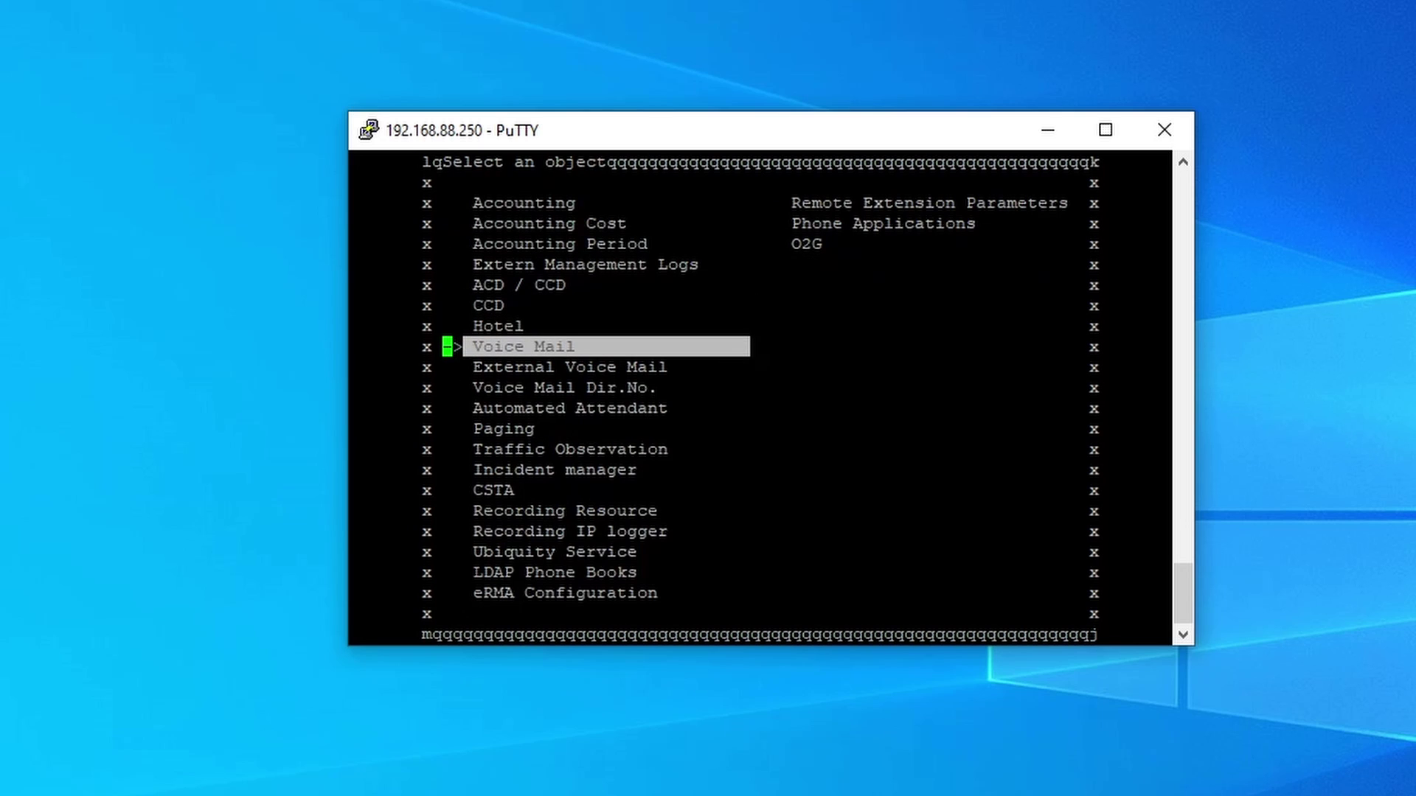
{"action": "key", "text": "Return"}
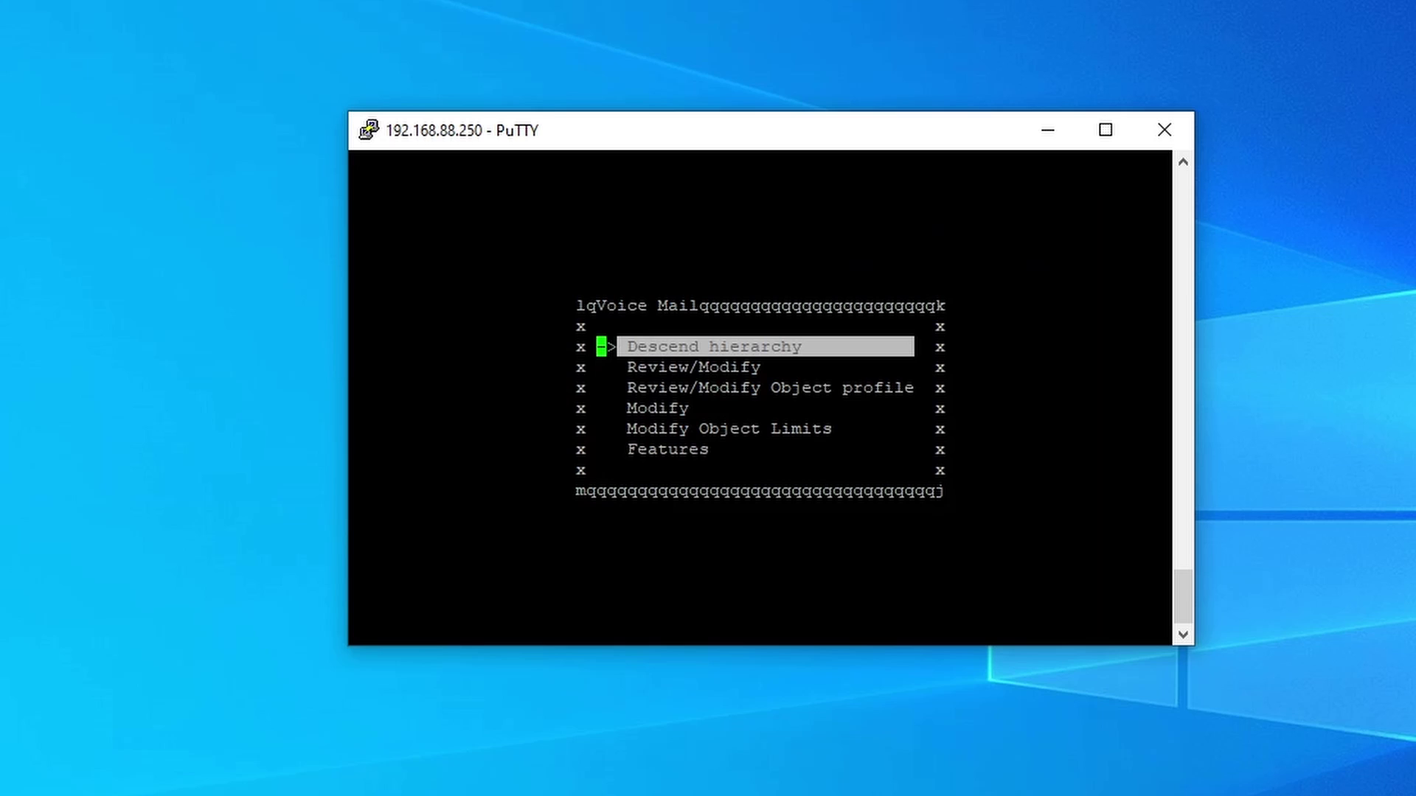
{"action": "key", "text": "Down"}
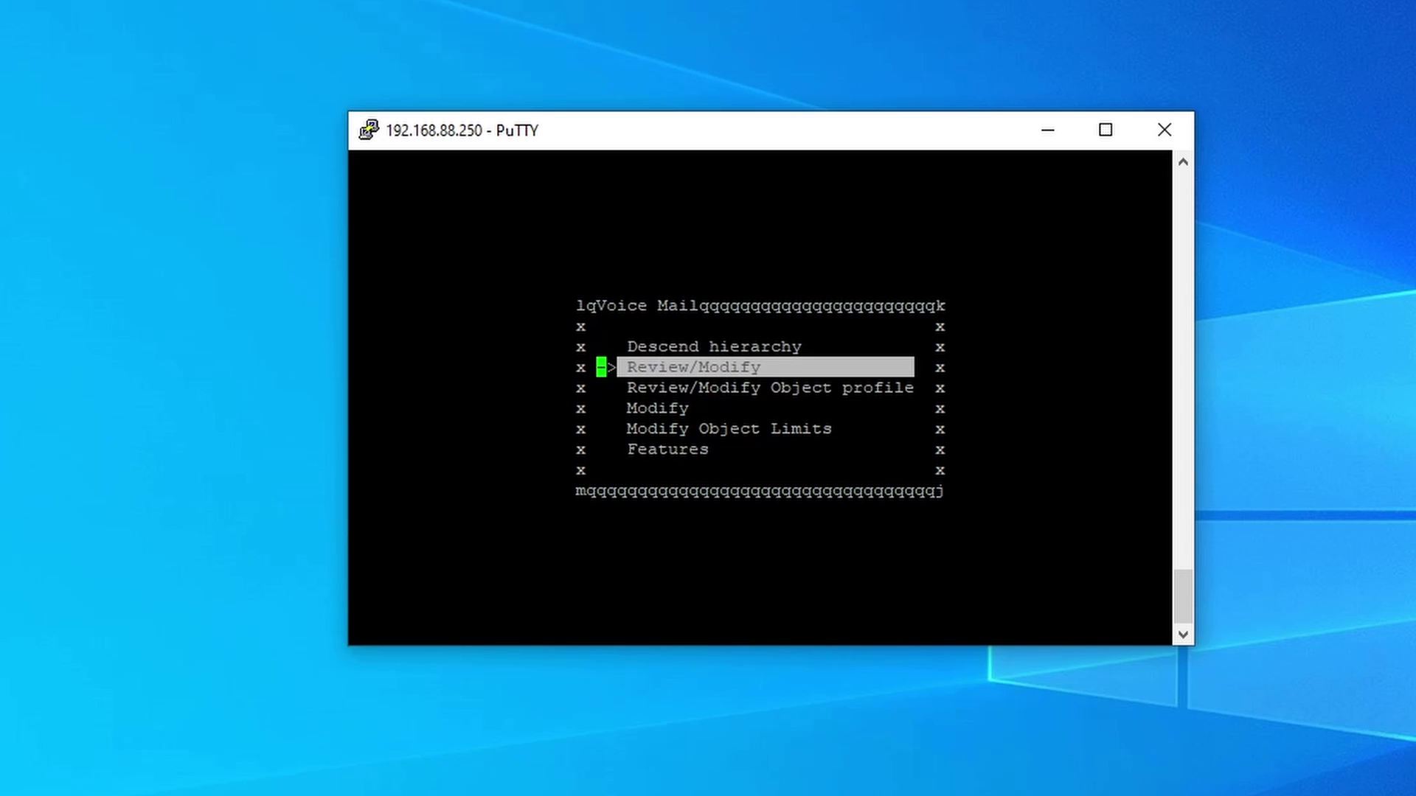
{"action": "key", "text": "Return"}
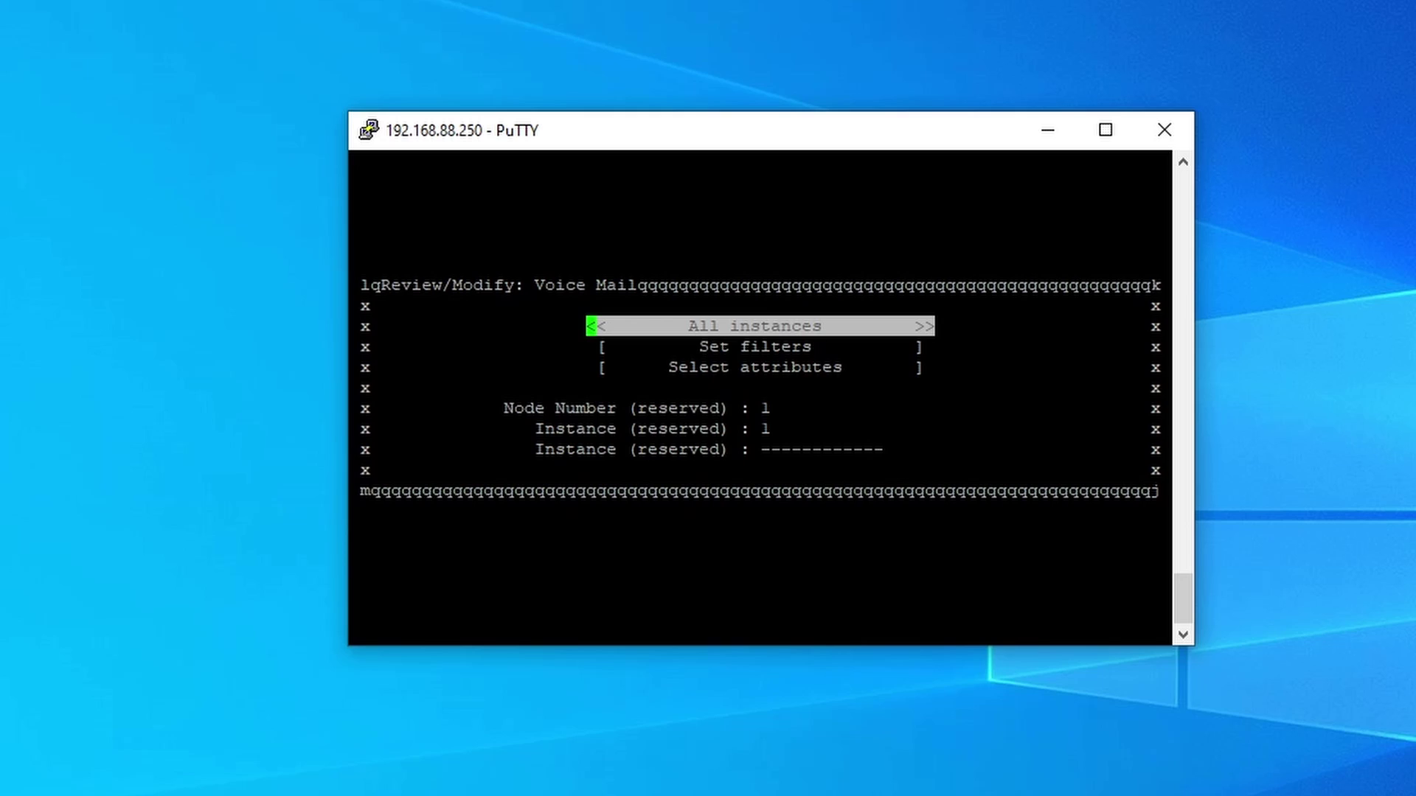
- Open the Voice Mail record for all instances, showing empty Dir.No. and type 4635
{"action": "key", "text": "ctrl+v"}
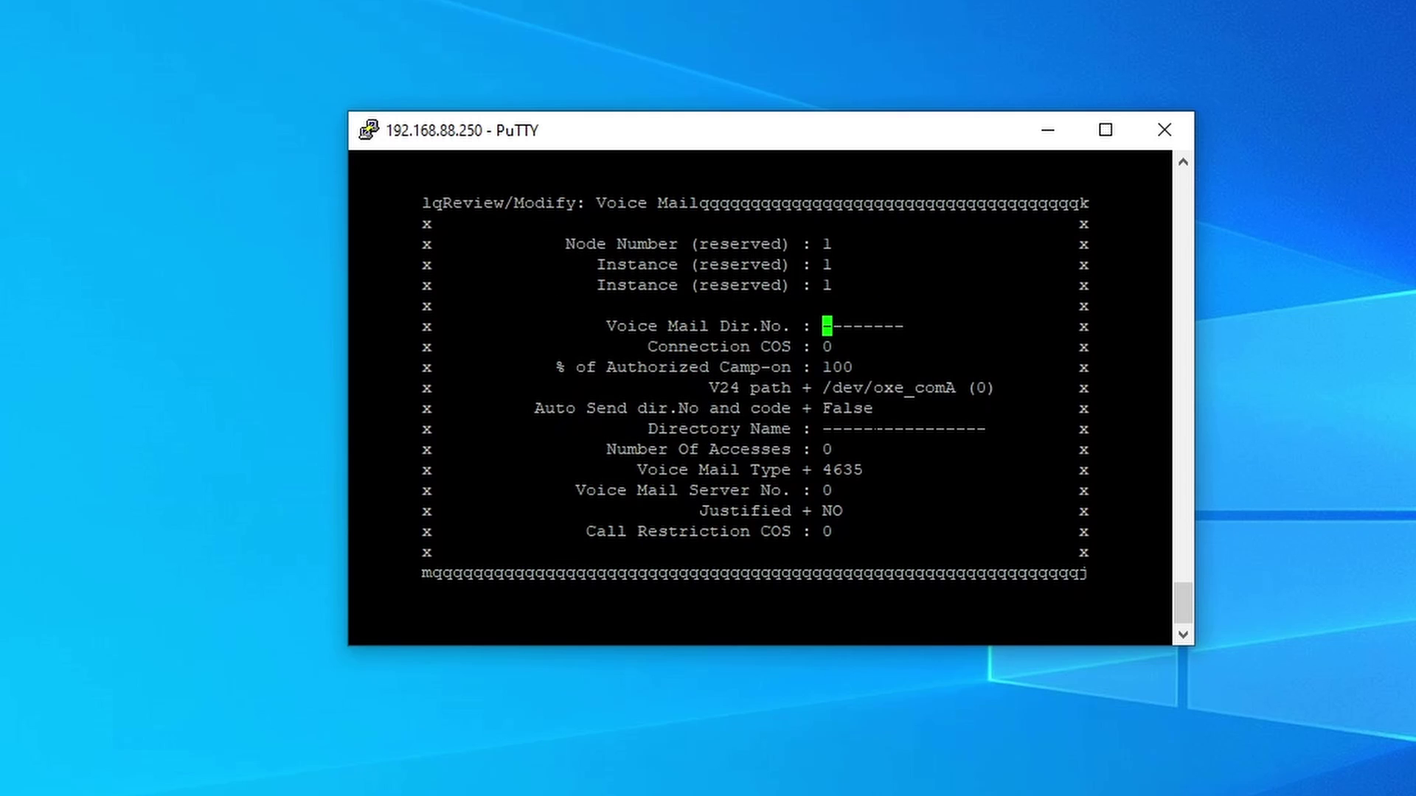
{"action": "key", "text": "Down"}
{"action": "key", "text": "Up"}
- Enter Voice Mail Dir.No. 1099 and Directory Name VMAIL
{"action": "type", "text": "1099"}
{"action": "key", "text": "Tab"}
{"action": "key", "text": "Tab"}
{"action": "key", "text": "Tab"}
{"action": "key", "text": "Up"}
{"action": "key", "text": "Up"}
{"action": "key", "text": "Up"}
{"action": "key", "text": "Up"}
{"action": "key", "text": "Up"}
{"action": "key", "text": "Down"}
{"action": "key", "text": "Down"}
{"action": "key", "text": "Down"}
{"action": "key", "text": "Down"}
{"action": "key", "text": "Down"}
{"action": "type", "text": "VMAIL"}
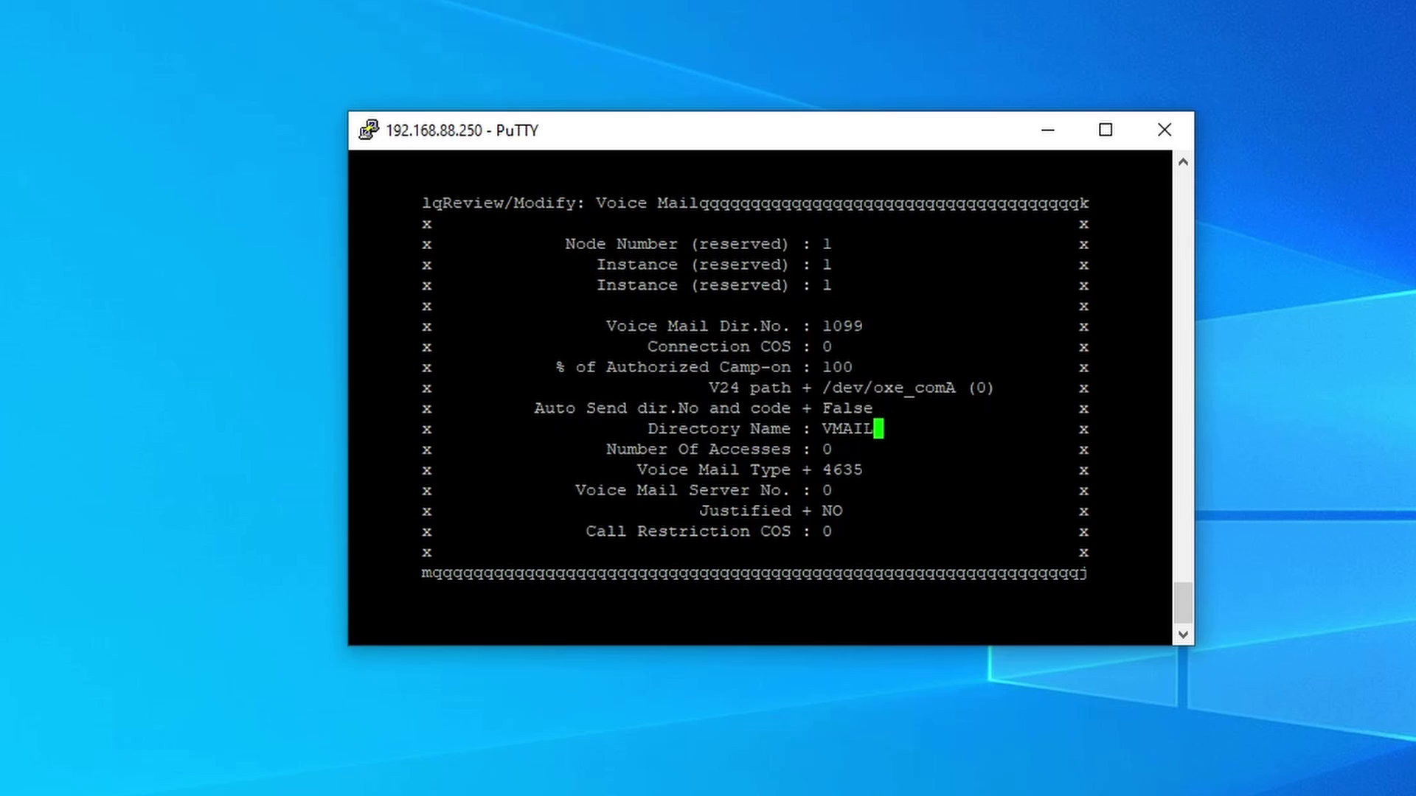
- Set Number Of Accesses to 8, Voice Mail Type to 4645 and Server No. to 1
{"action": "key", "text": "Down"}
{"action": "key", "text": "BackSpace"}
{"action": "type", "text": "8"}
{"action": "key", "text": "Return"}
{"action": "key", "text": "Down"}
{"action": "key", "text": "Up"}
{"action": "key", "text": "space"}
{"action": "left_click", "coordinate": [837, 449]}
{"action": "key", "text": "Return"}
{"action": "key", "text": "Return"}
{"action": "key", "text": "Return"}
{"action": "key", "text": "Up"}
{"action": "type", "text": "1"}
{"action": "key", "text": "Return"}
{"action": "key", "text": "Return"}
{"action": "key", "text": "Return"}
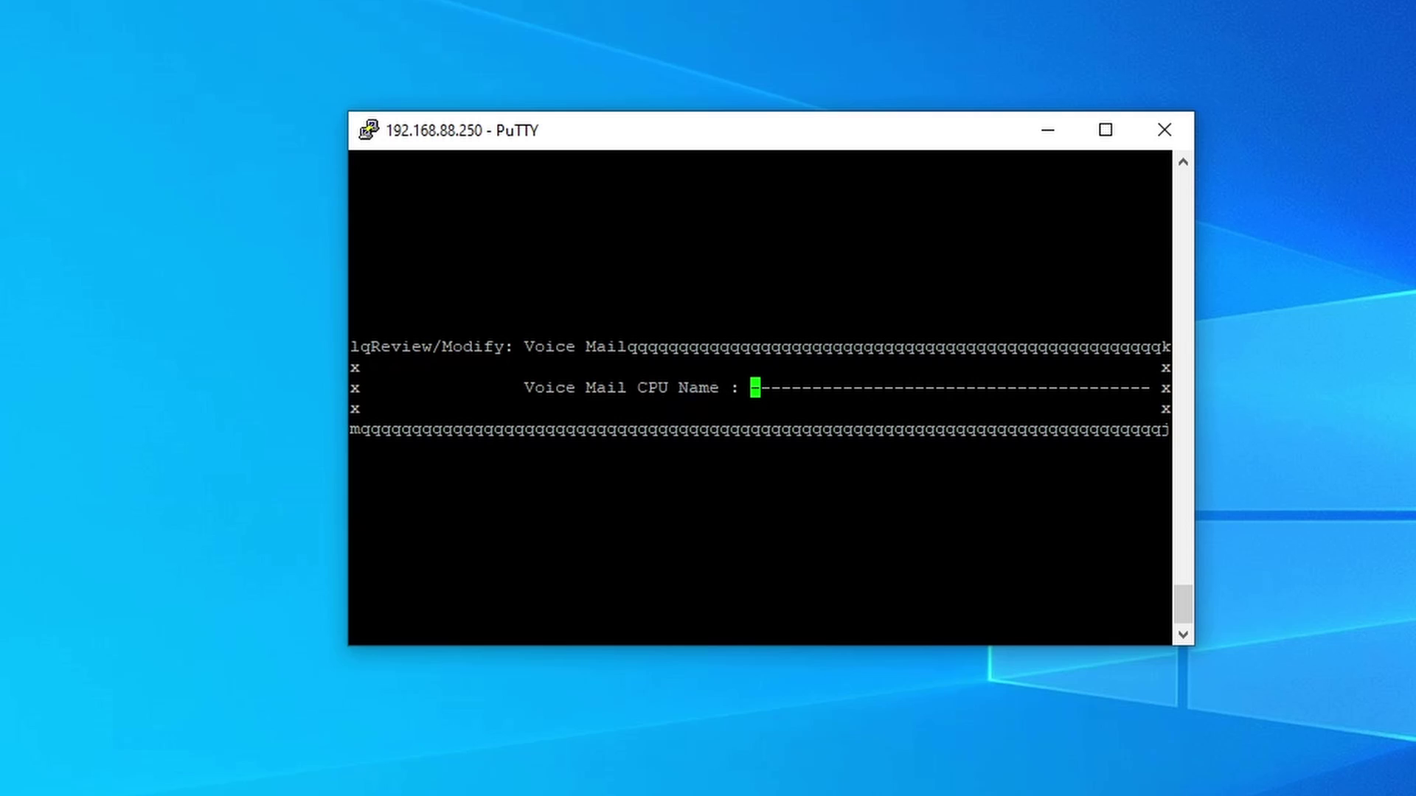
- Enter 192.168.88.250 as the Voice Mail CPU Name and validate the form
{"action": "type", "text": "192"}
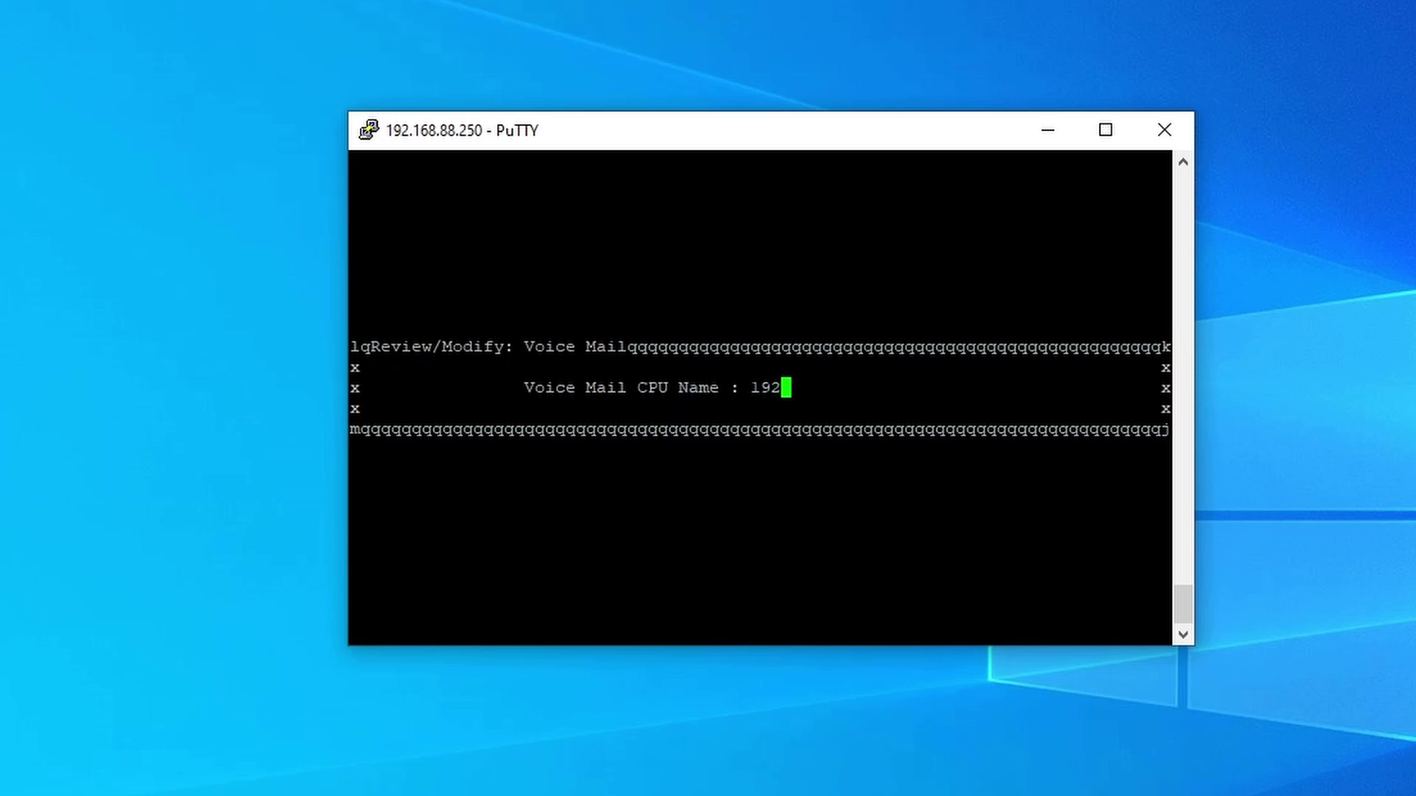
{"action": "type", "text": ".168.88.250"}
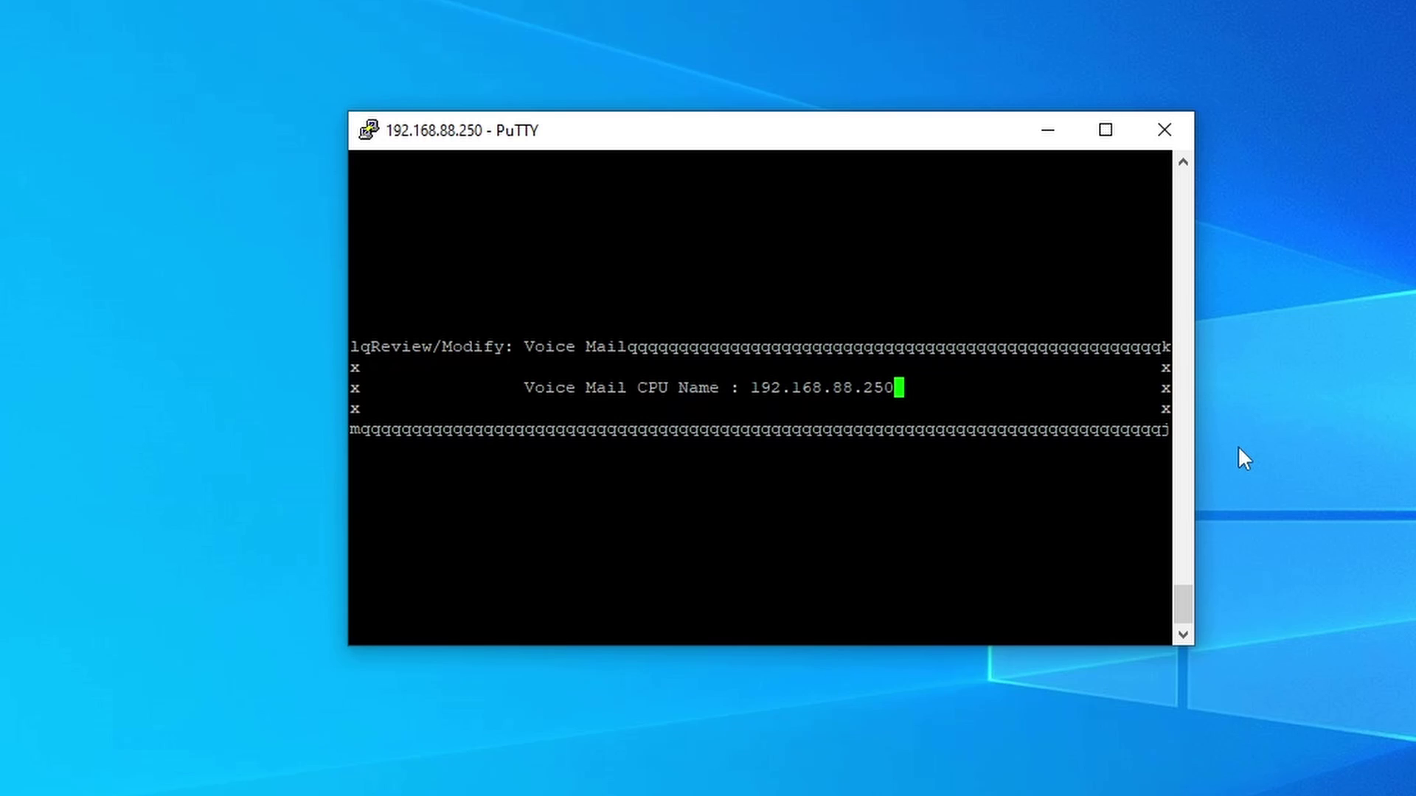
{"action": "key", "text": "Return"}
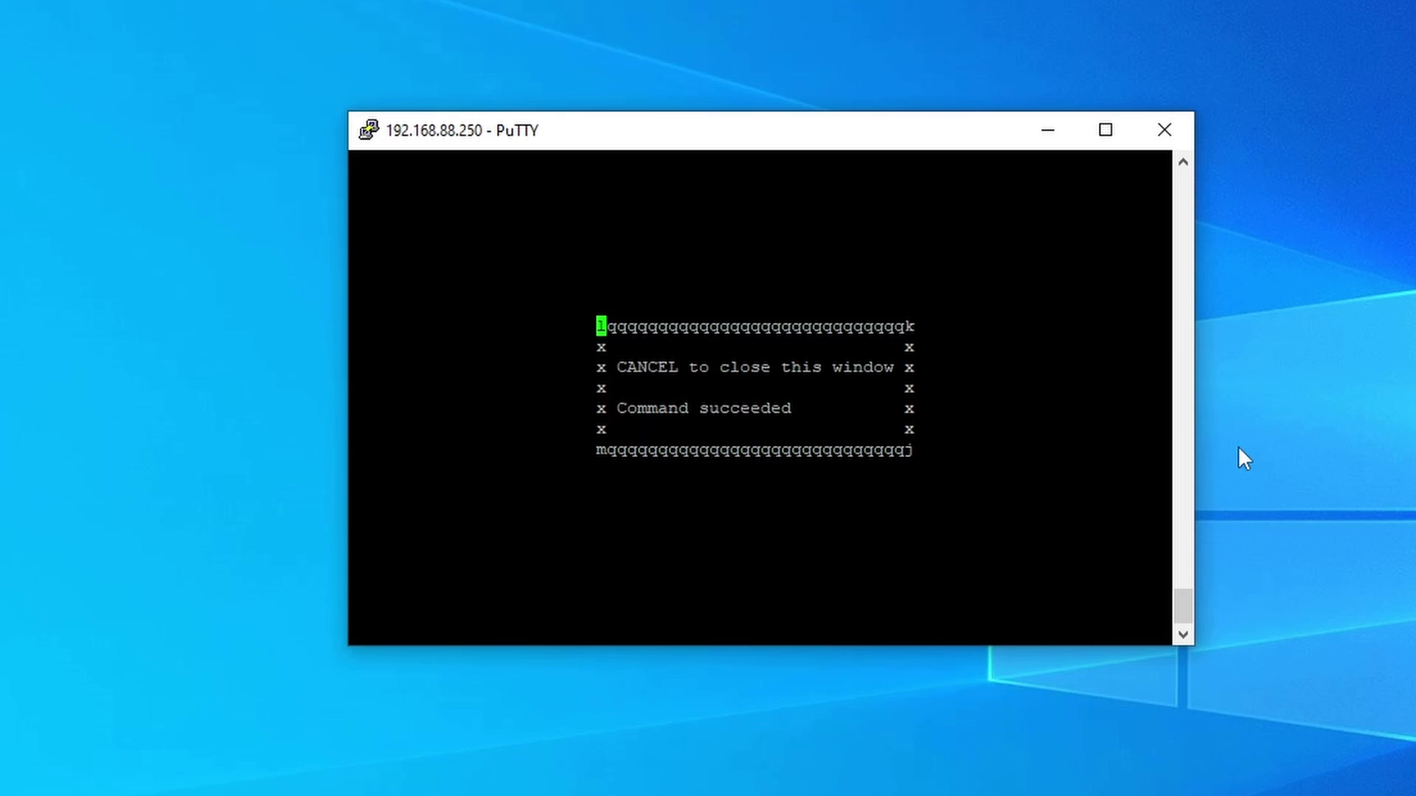
- Reopen the Voice Mail record to confirm 1099 and type 4645, then return to the object list
{"action": "key", "text": "F6"}
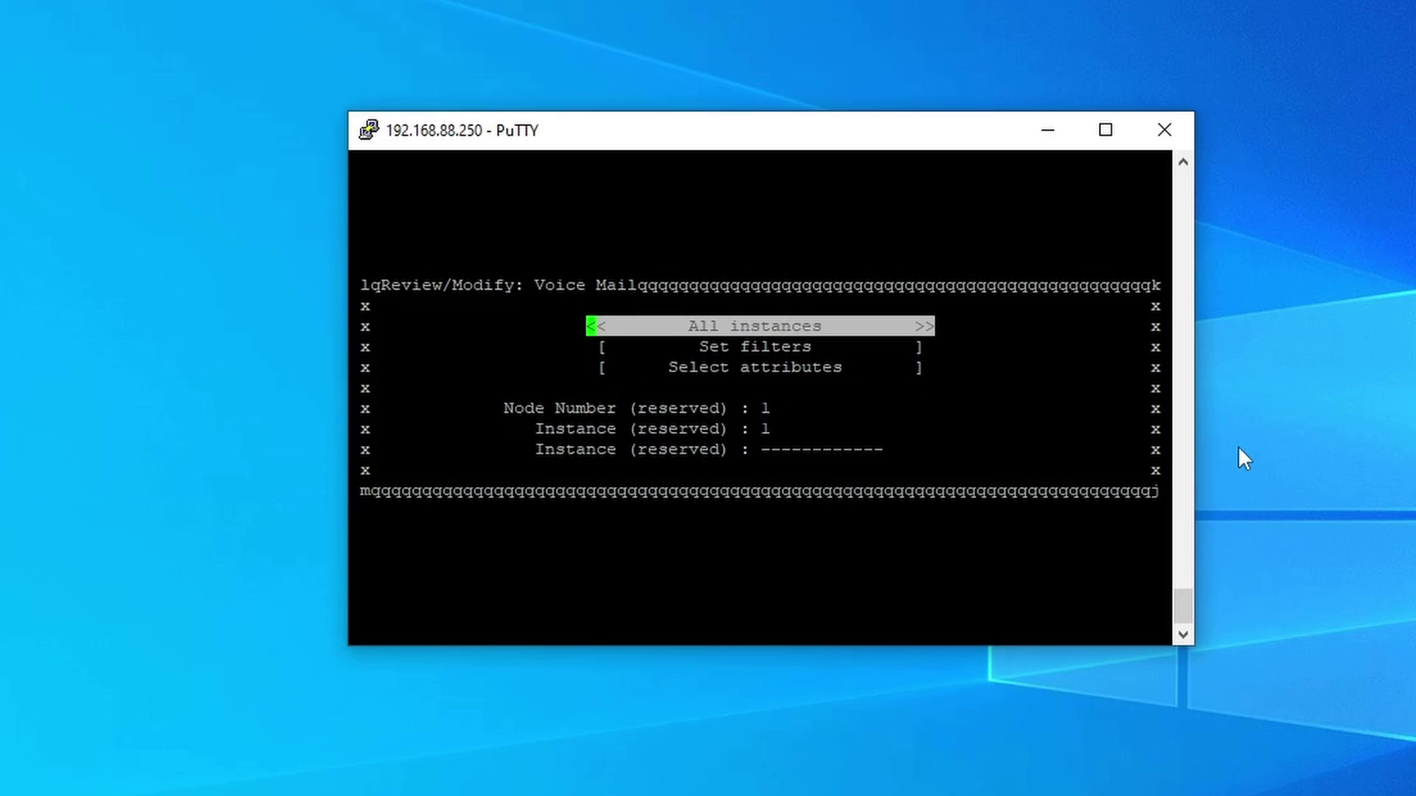
{"action": "key", "text": "Escape"}
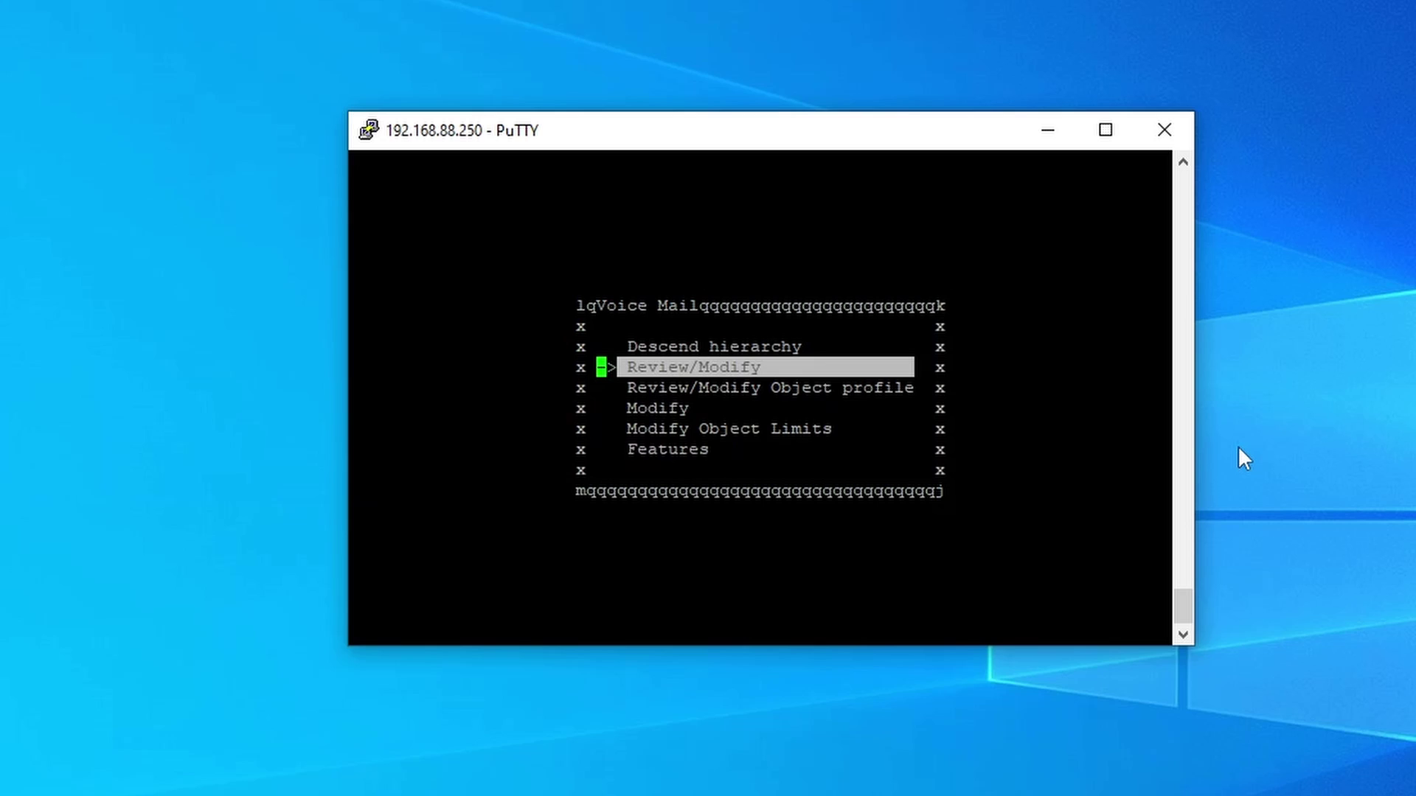
{"action": "key", "text": "Return"}
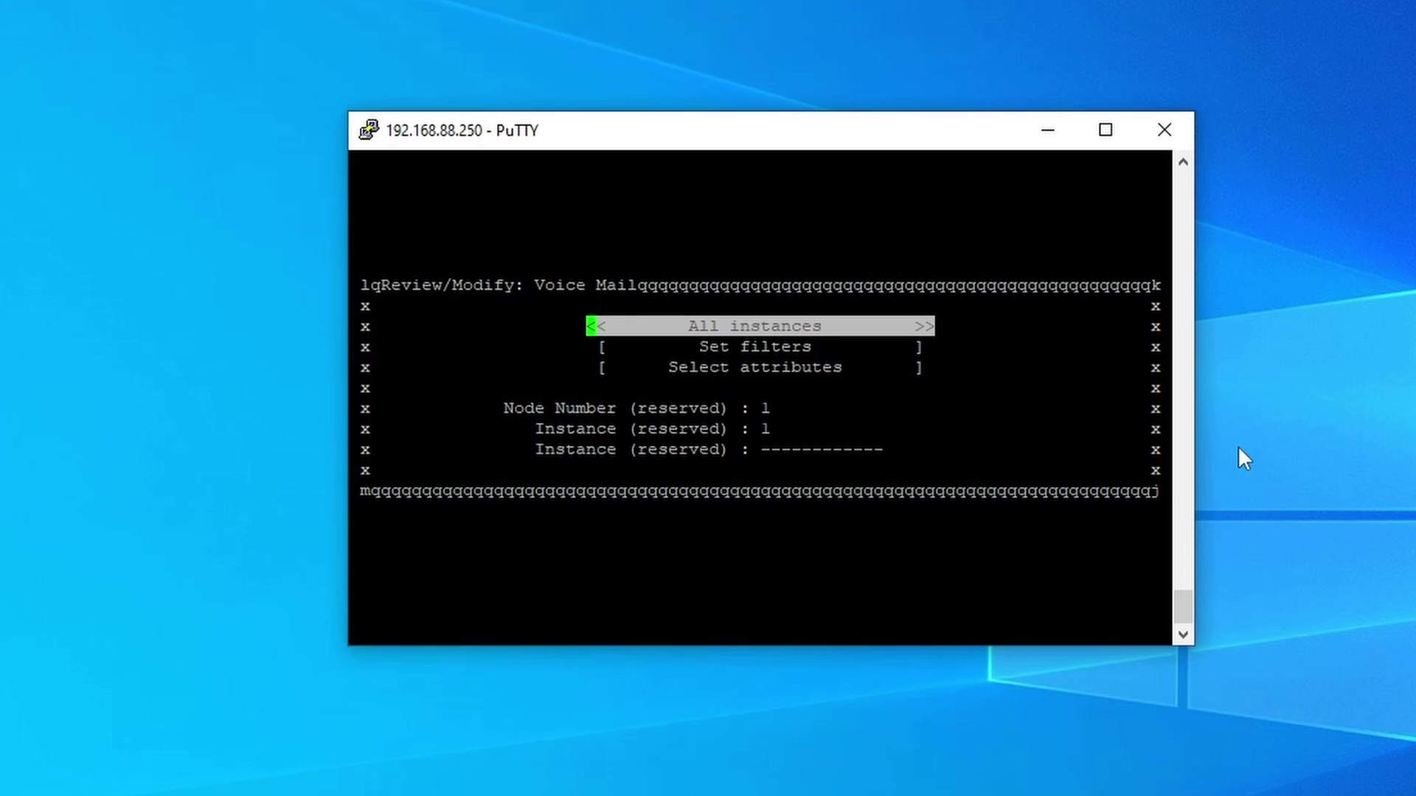
{"action": "key", "text": "Return"}
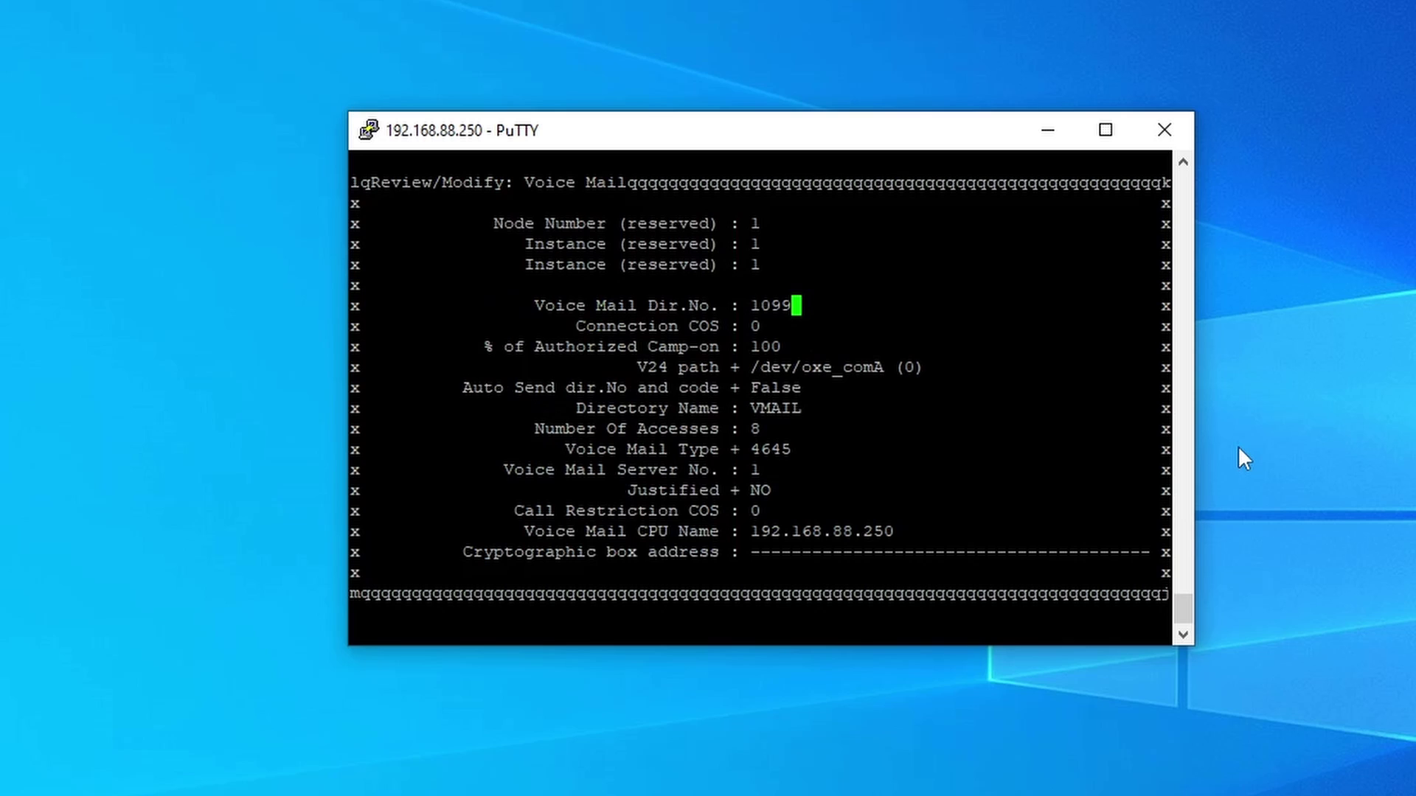
{"action": "key", "text": "Down"}
{"action": "key", "text": "Down"}
{"action": "key", "text": "Down"}
{"action": "key", "text": "Down"}
{"action": "key", "text": "Up"}
{"action": "key", "text": "Up"}
{"action": "key", "text": "Up"}
{"action": "key", "text": "Up"}
{"action": "key", "text": "Up"}
{"action": "key", "text": "Down"}
{"action": "key", "text": "Escape"}
{"action": "key", "text": "Escape"}
{"action": "key", "text": "Escape"}
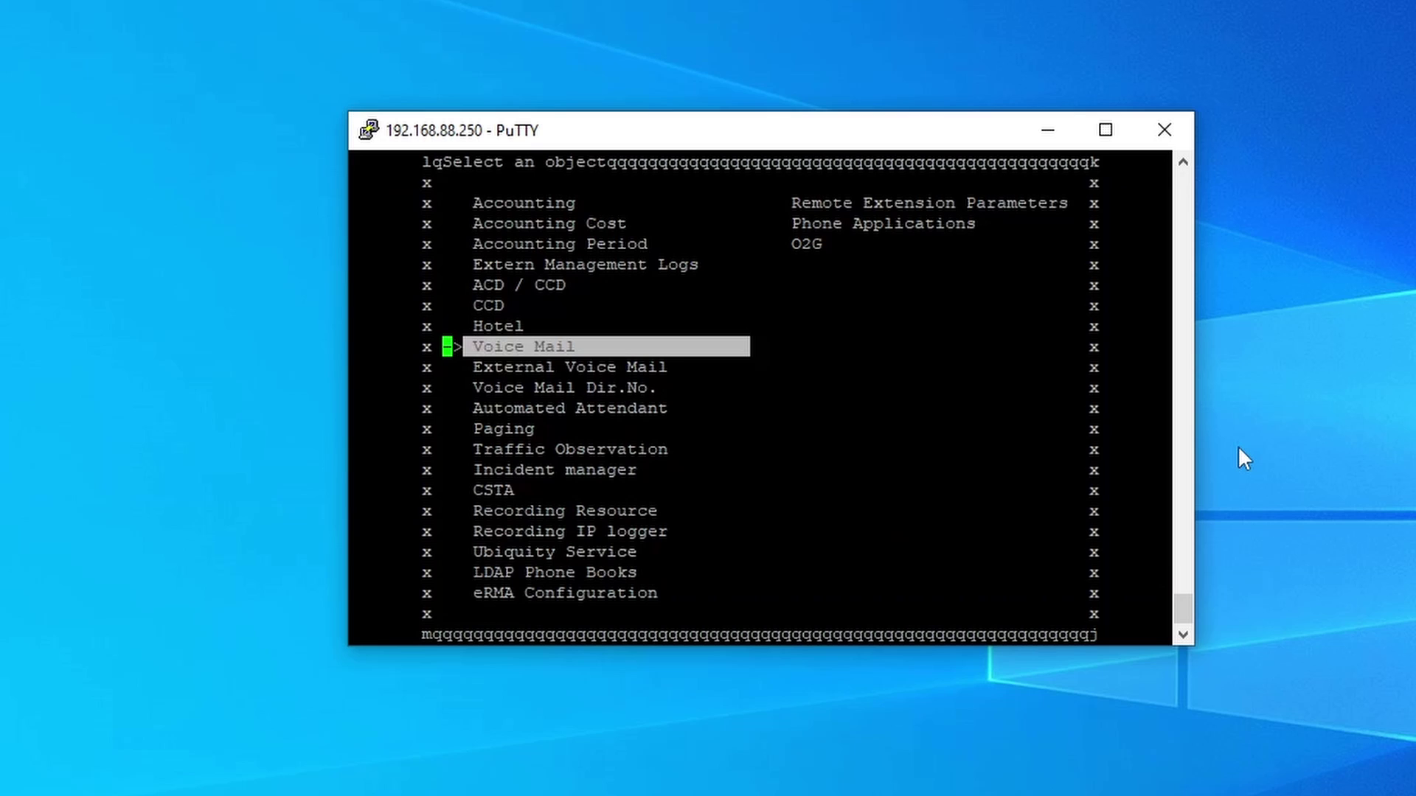
- Leave mgr and run 'vmail all' to show the voice mail status report
{"action": "key", "text": "Escape"}
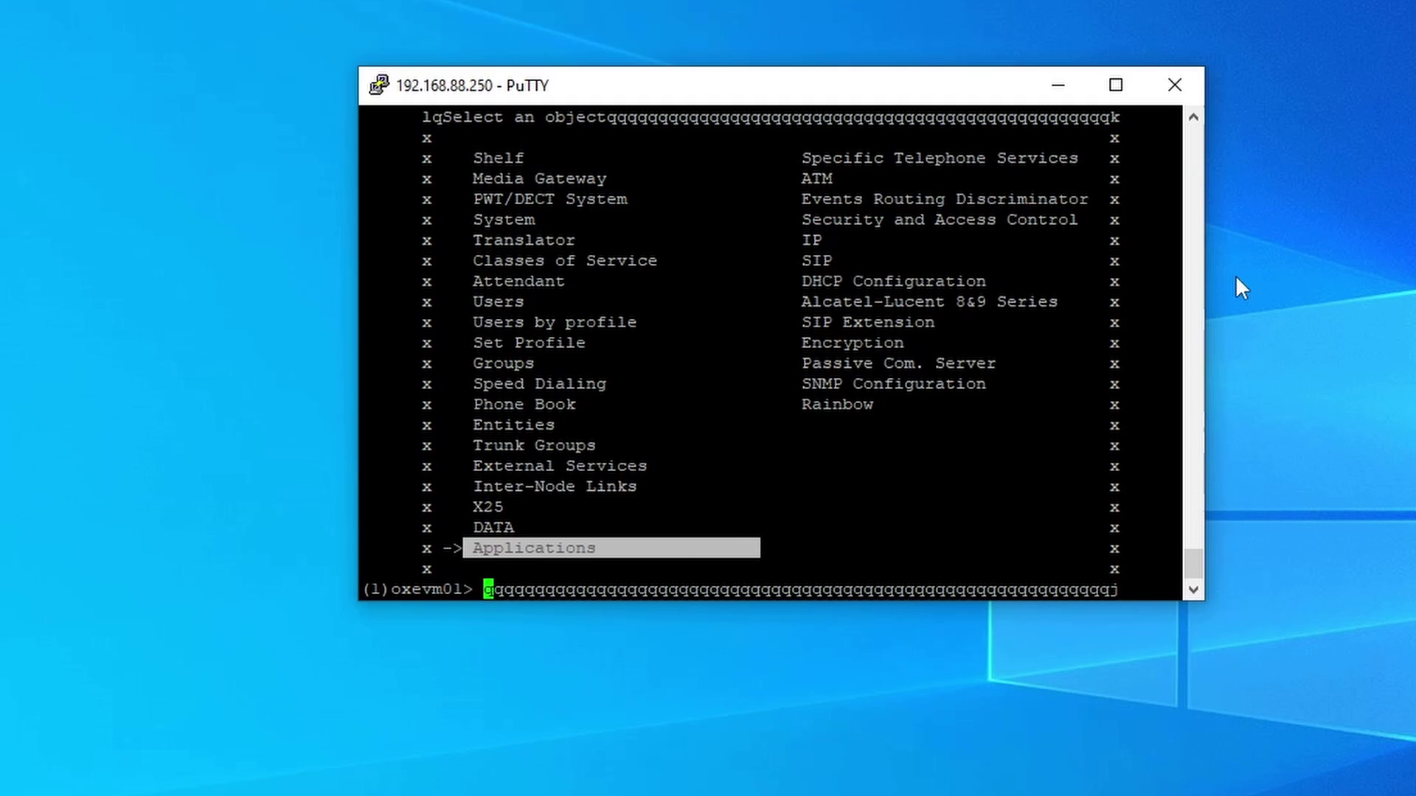
{"action": "type", "text": "vmail all"}
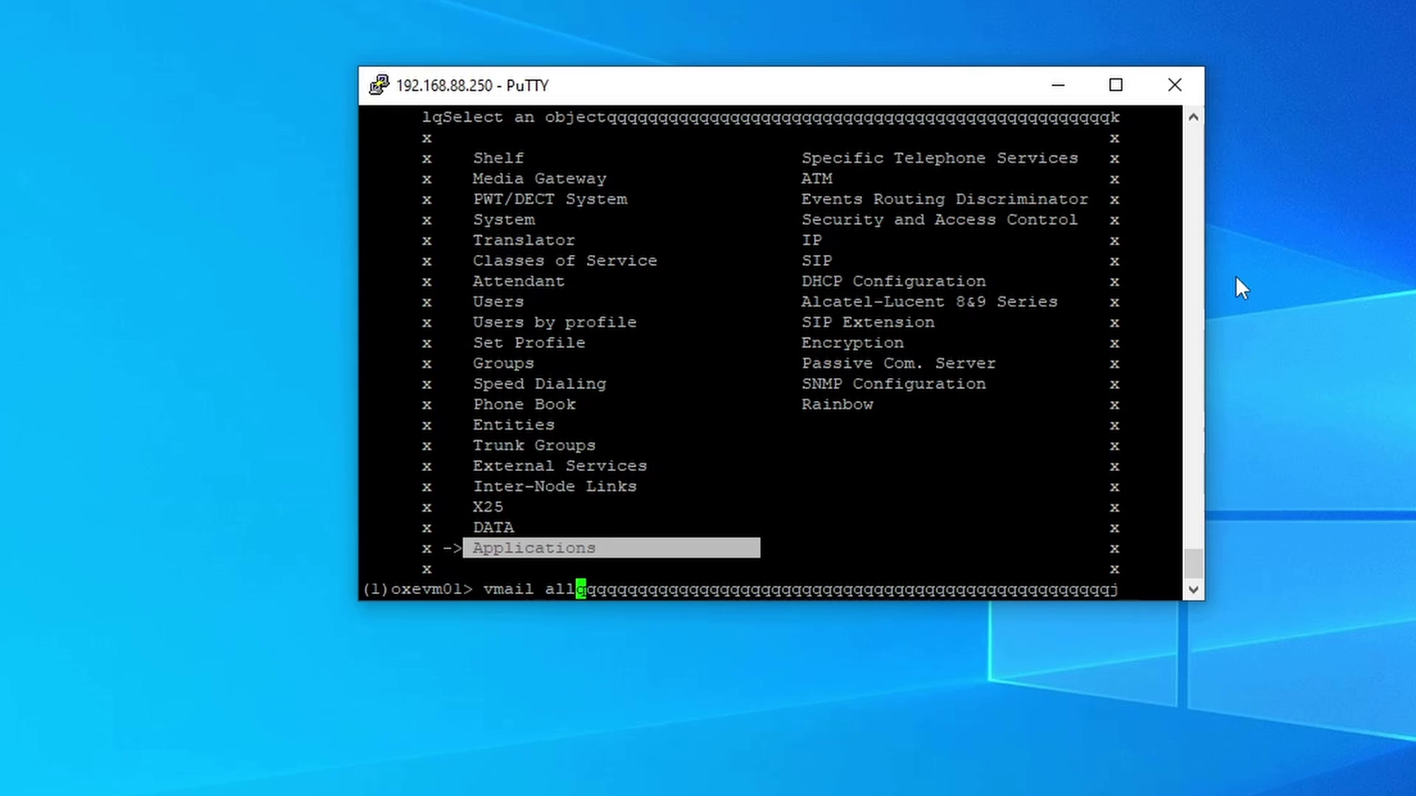
{"action": "key", "text": "Return"}
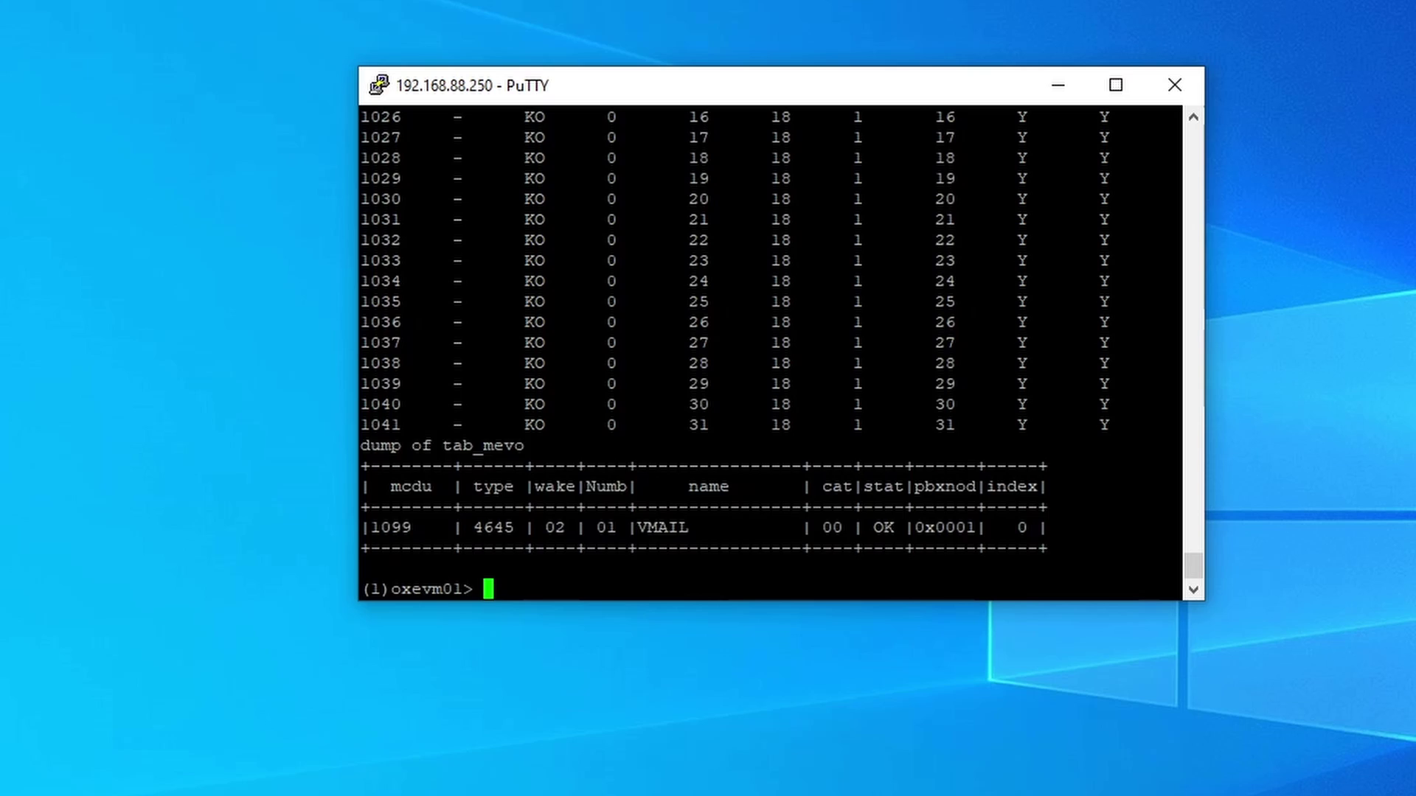
{"action": "scroll", "coordinate": [771, 352], "scroll_direction": "up", "scroll_amount": 16}
{"action": "scroll", "coordinate": [771, 353], "scroll_direction": "down", "scroll_amount": 8}
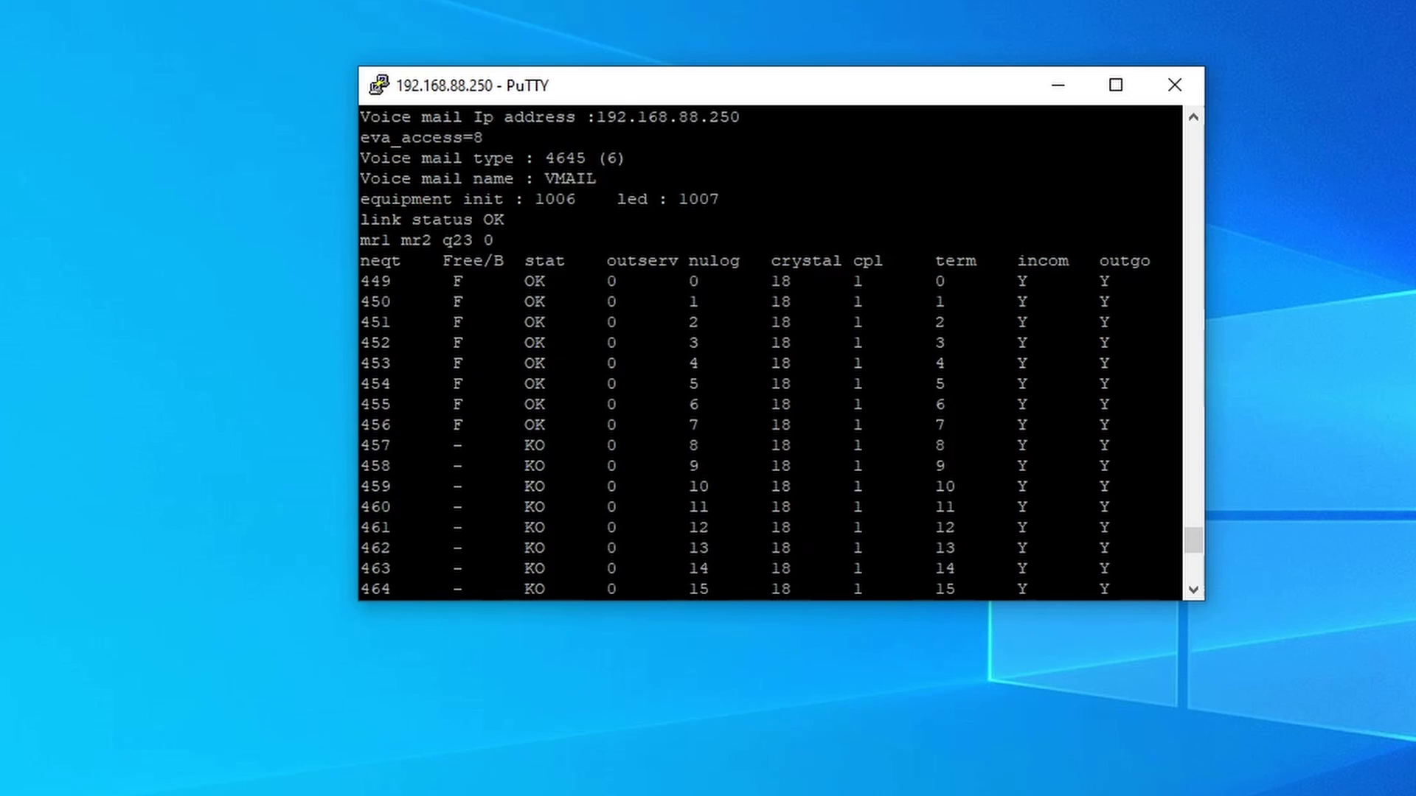
{"action": "scroll", "coordinate": [771, 353], "scroll_direction": "down", "scroll_amount": 8}
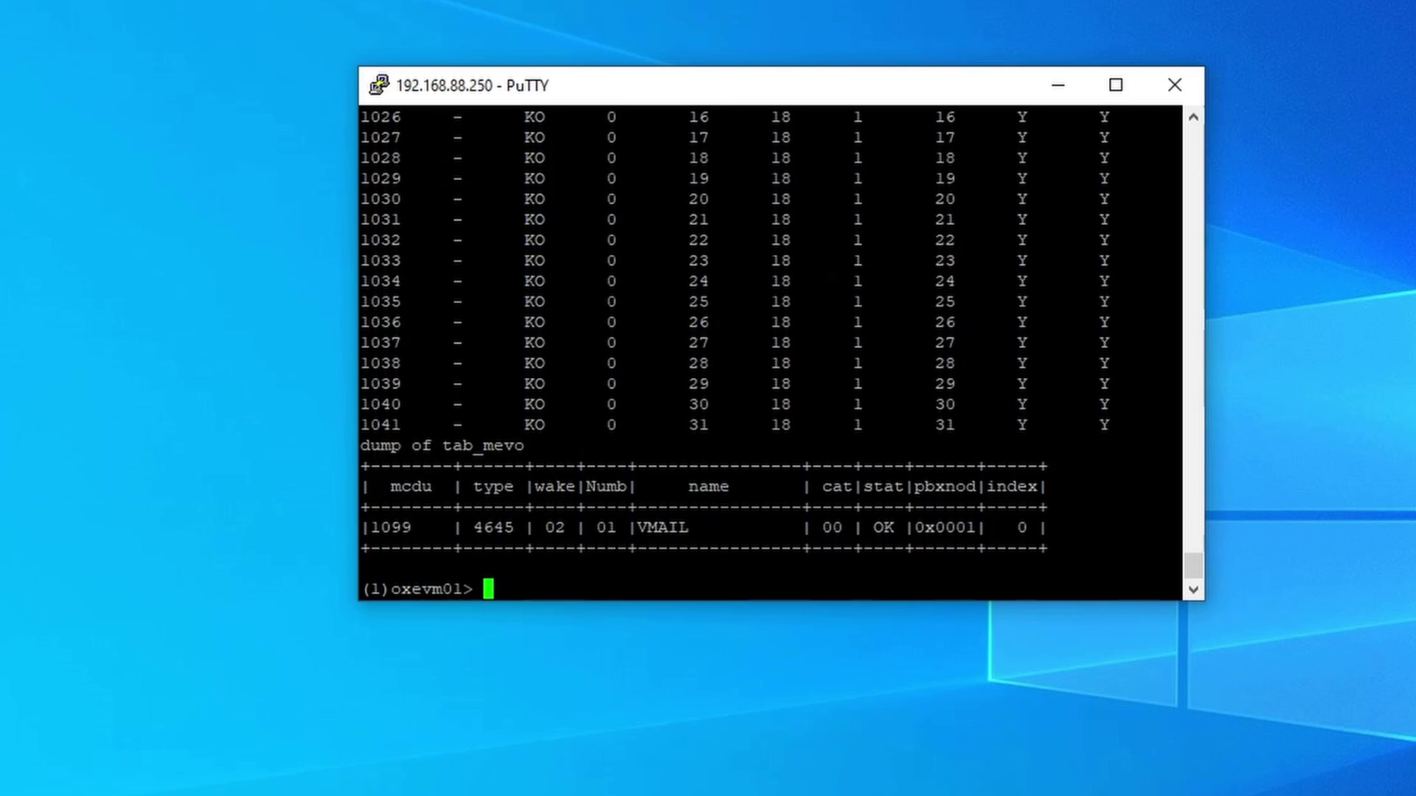
{"action": "scroll", "coordinate": [771, 353], "scroll_direction": "up", "scroll_amount": 16}
{"action": "scroll", "coordinate": [771, 353], "scroll_direction": "down", "scroll_amount": 8}
{"action": "scroll", "coordinate": [771, 352], "scroll_direction": "up", "scroll_amount": 4}
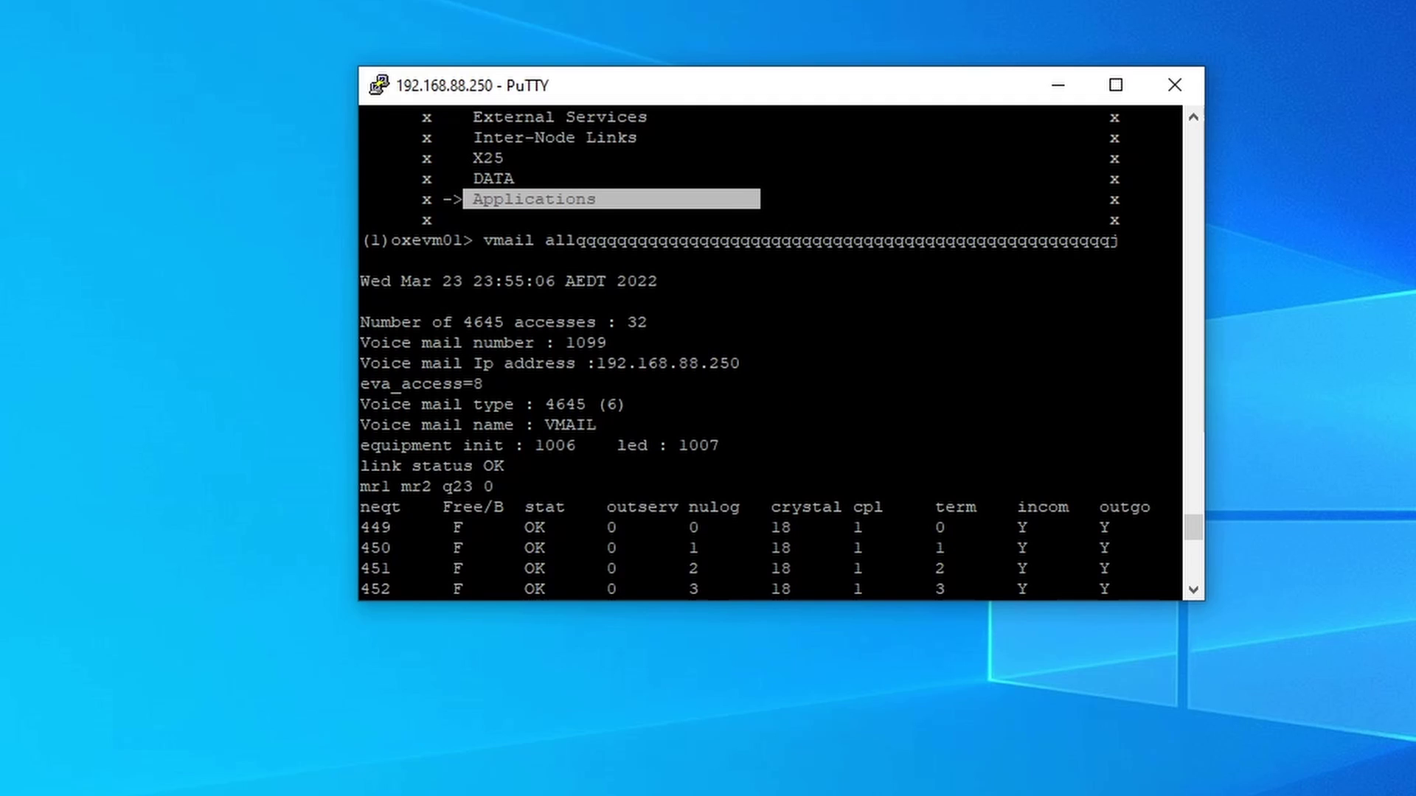
- Highlight the voice mail number 1099, its IP address and eva_access 8 in the output
{"action": "left_click_drag", "start_coordinate": [1173, 343], "coordinate": [555, 343]}
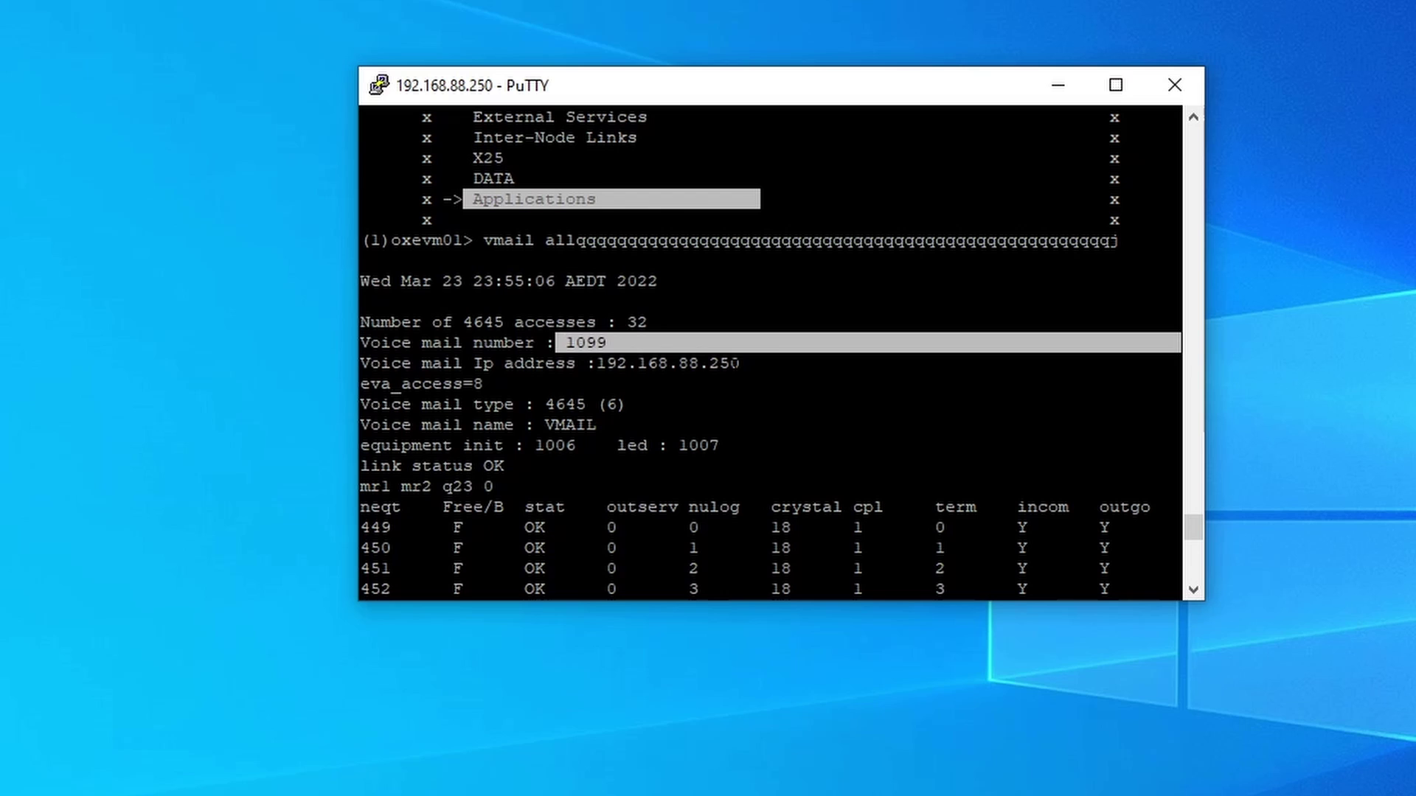
{"action": "left_click_drag", "start_coordinate": [1172, 364], "coordinate": [606, 363]}
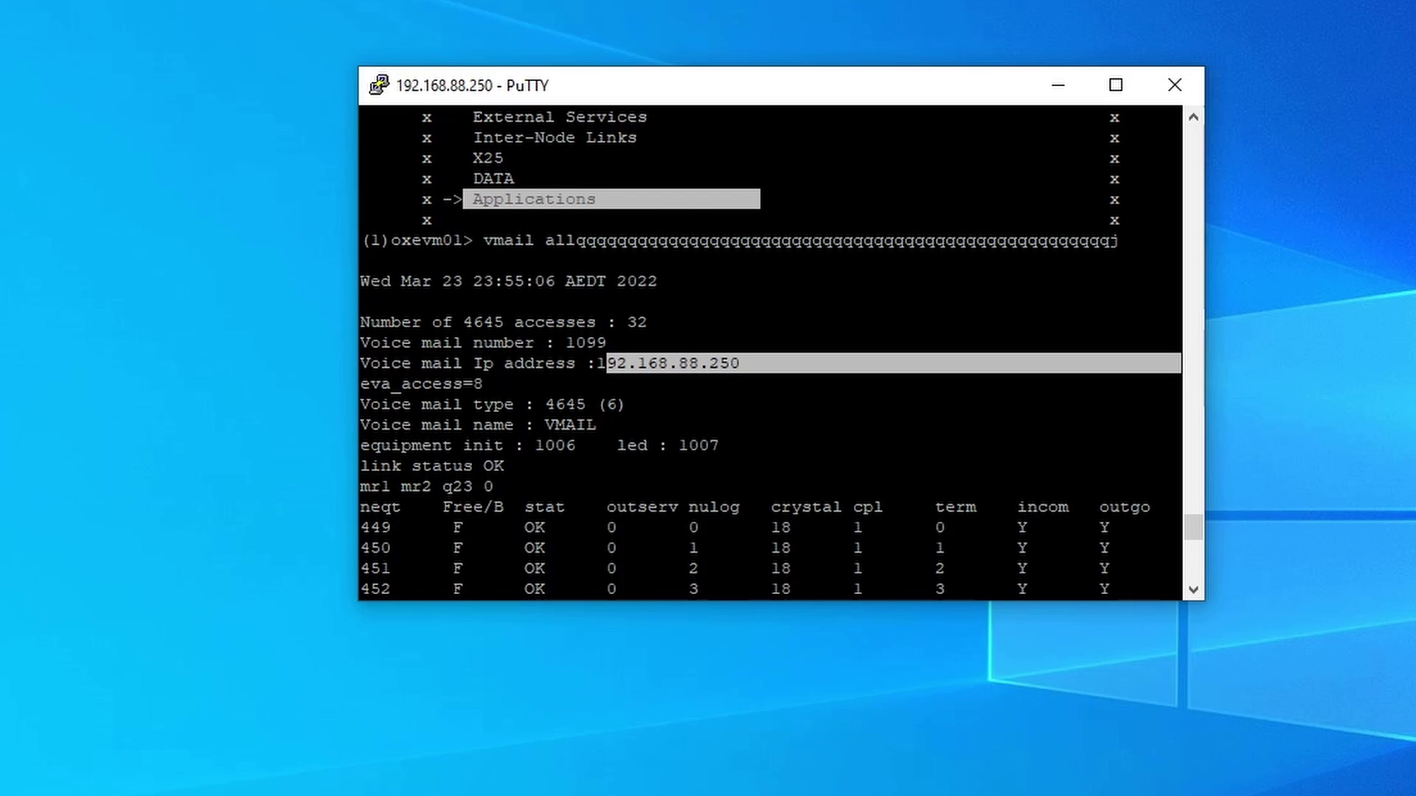
{"action": "left_click_drag", "start_coordinate": [606, 384], "coordinate": [465, 383]}
{"action": "scroll", "coordinate": [634, 391], "scroll_direction": "down", "scroll_amount": 4}
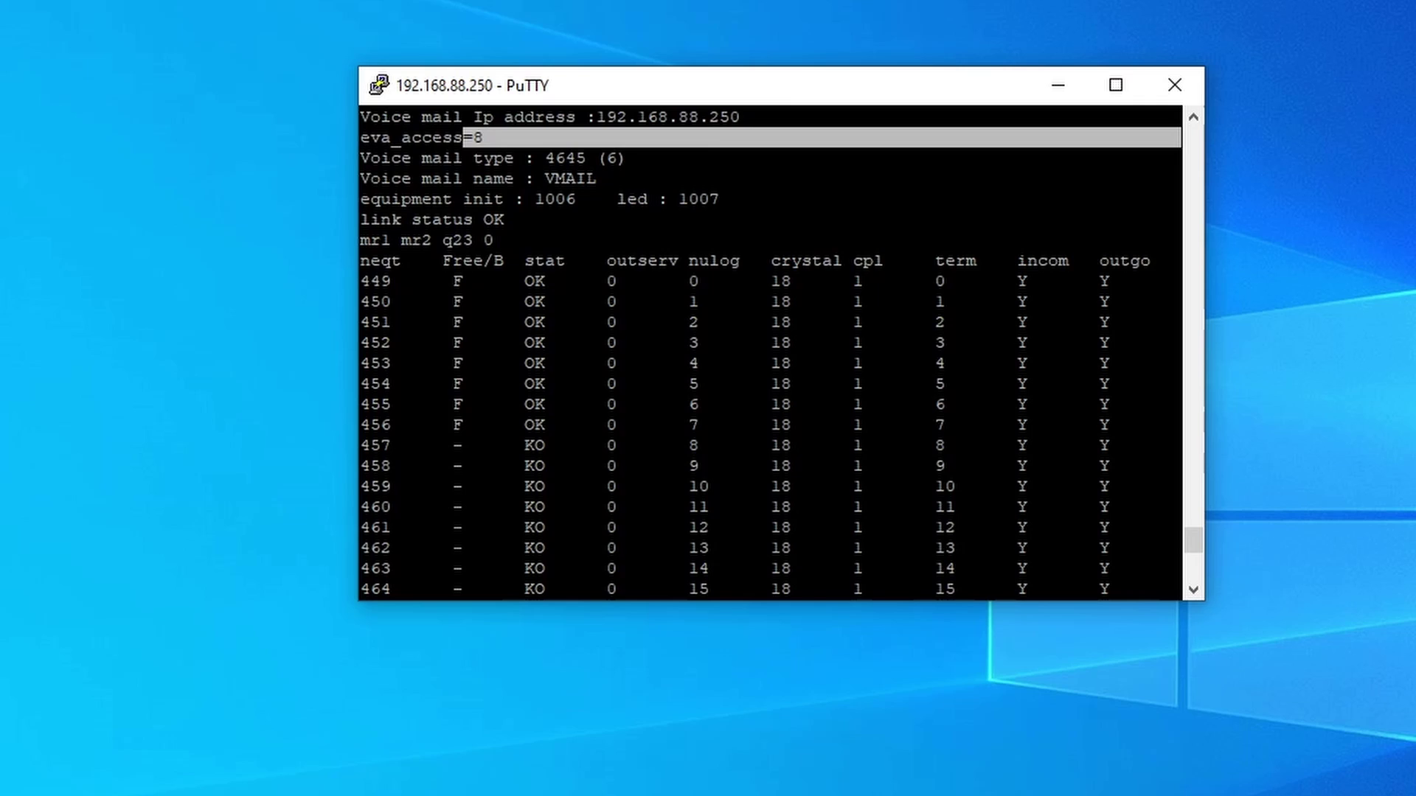
{"action": "key", "text": "Escape"}
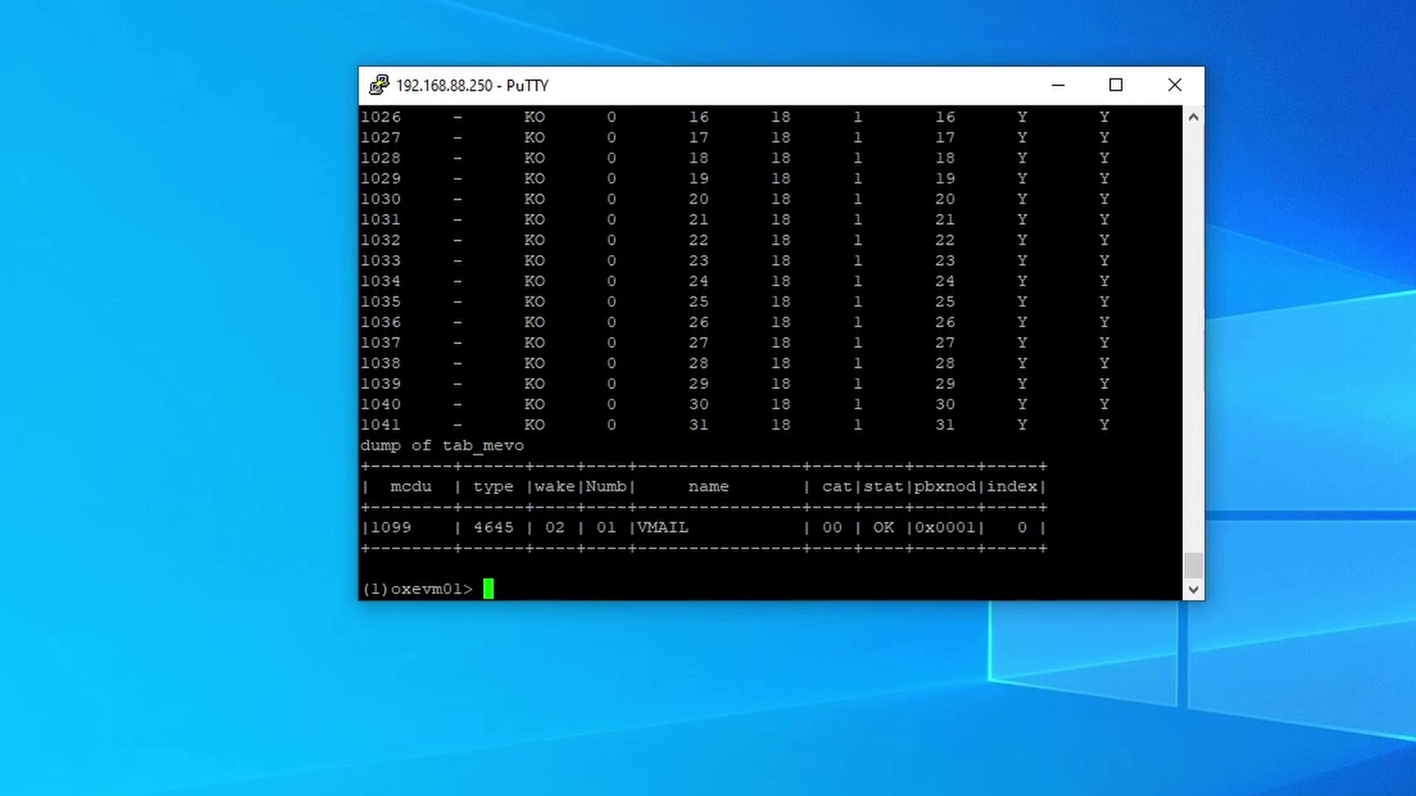
- Run 'config all' and highlight Crystal 18's coupler rows, including the 4645 coupler's state
{"action": "type", "text": "config all"}
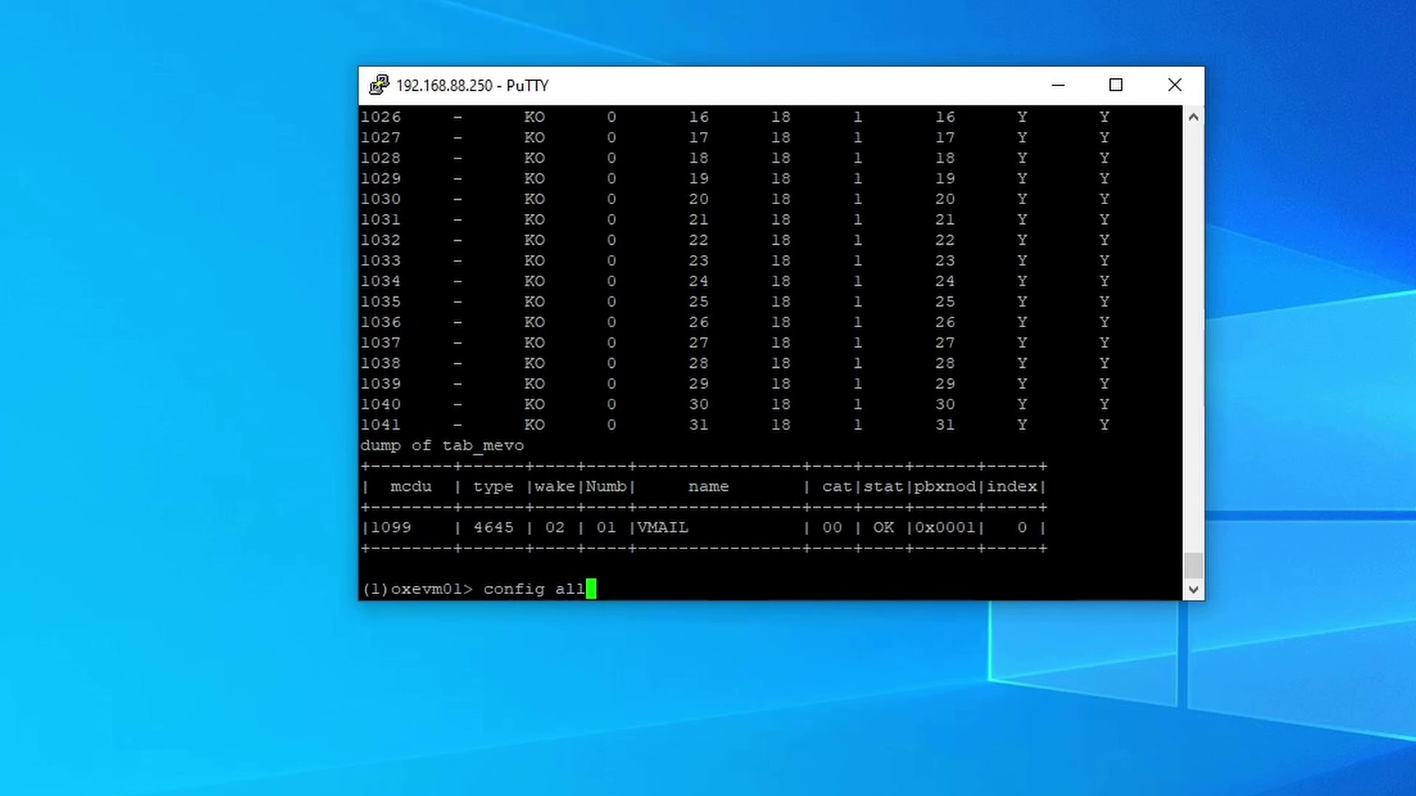
{"action": "key", "text": "Return"}
{"action": "scroll", "coordinate": [770, 353], "scroll_direction": "up", "scroll_amount": 8}
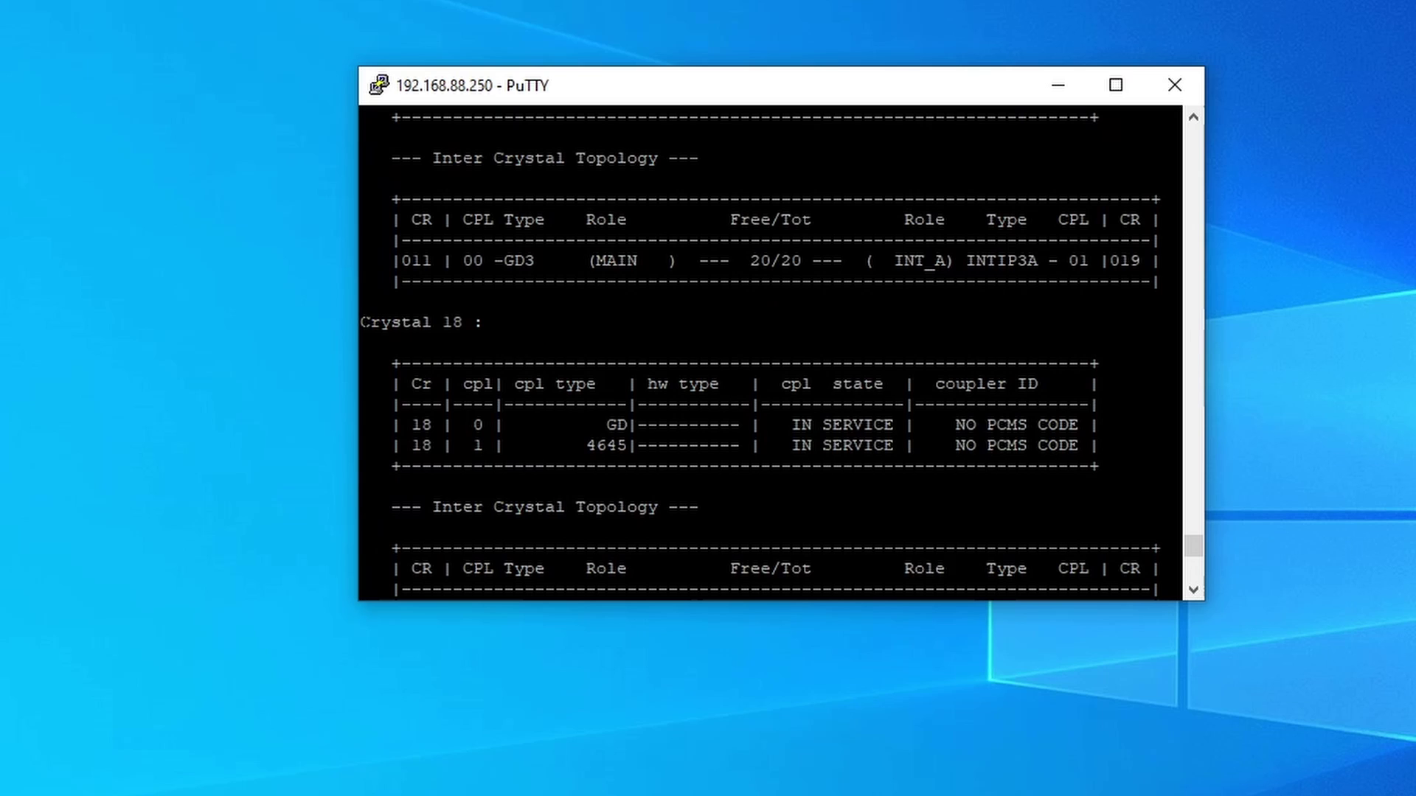
{"action": "triple_click", "coordinate": [538, 321]}
{"action": "left_click_drag", "start_coordinate": [402, 425], "coordinate": [1115, 424]}
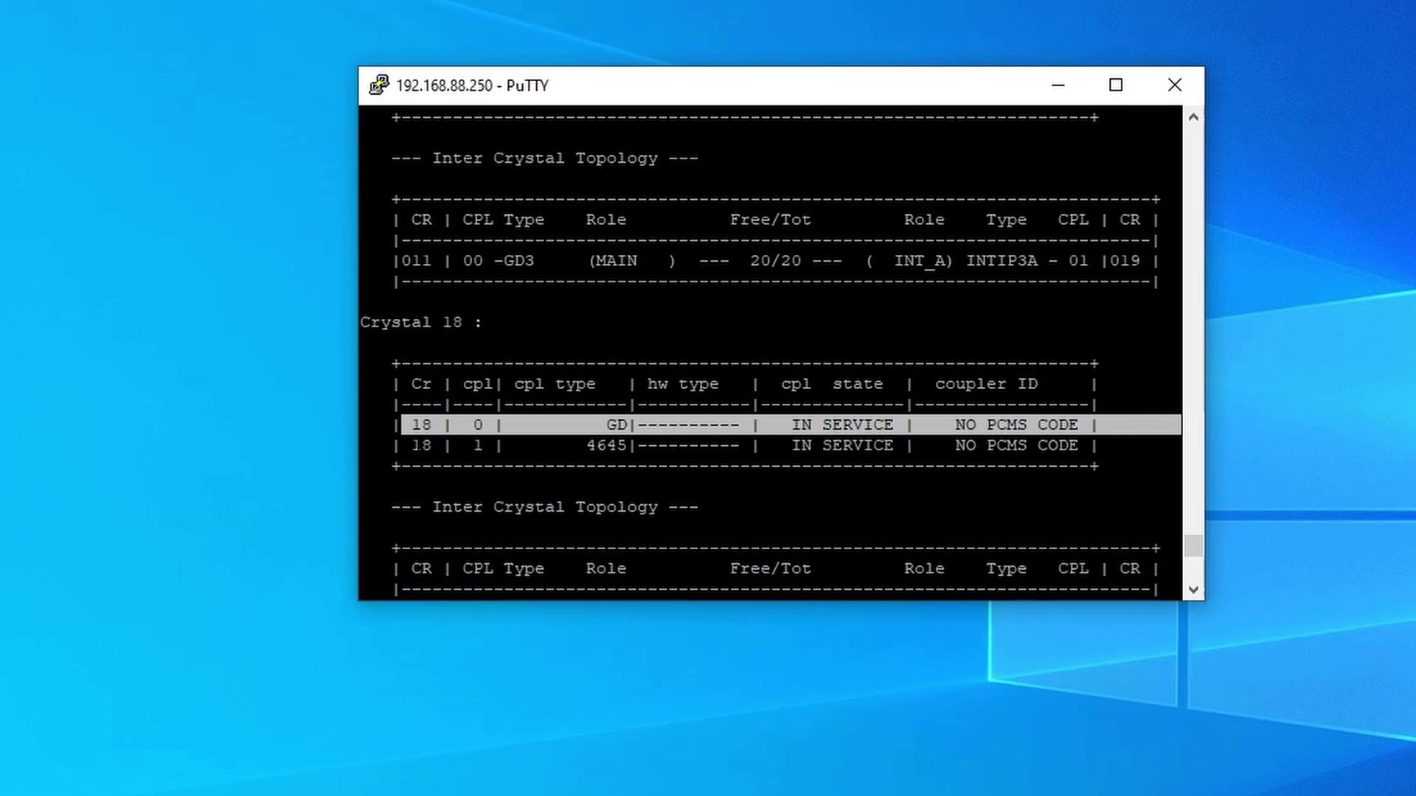
{"action": "left_click_drag", "start_coordinate": [411, 446], "coordinate": [1099, 446]}
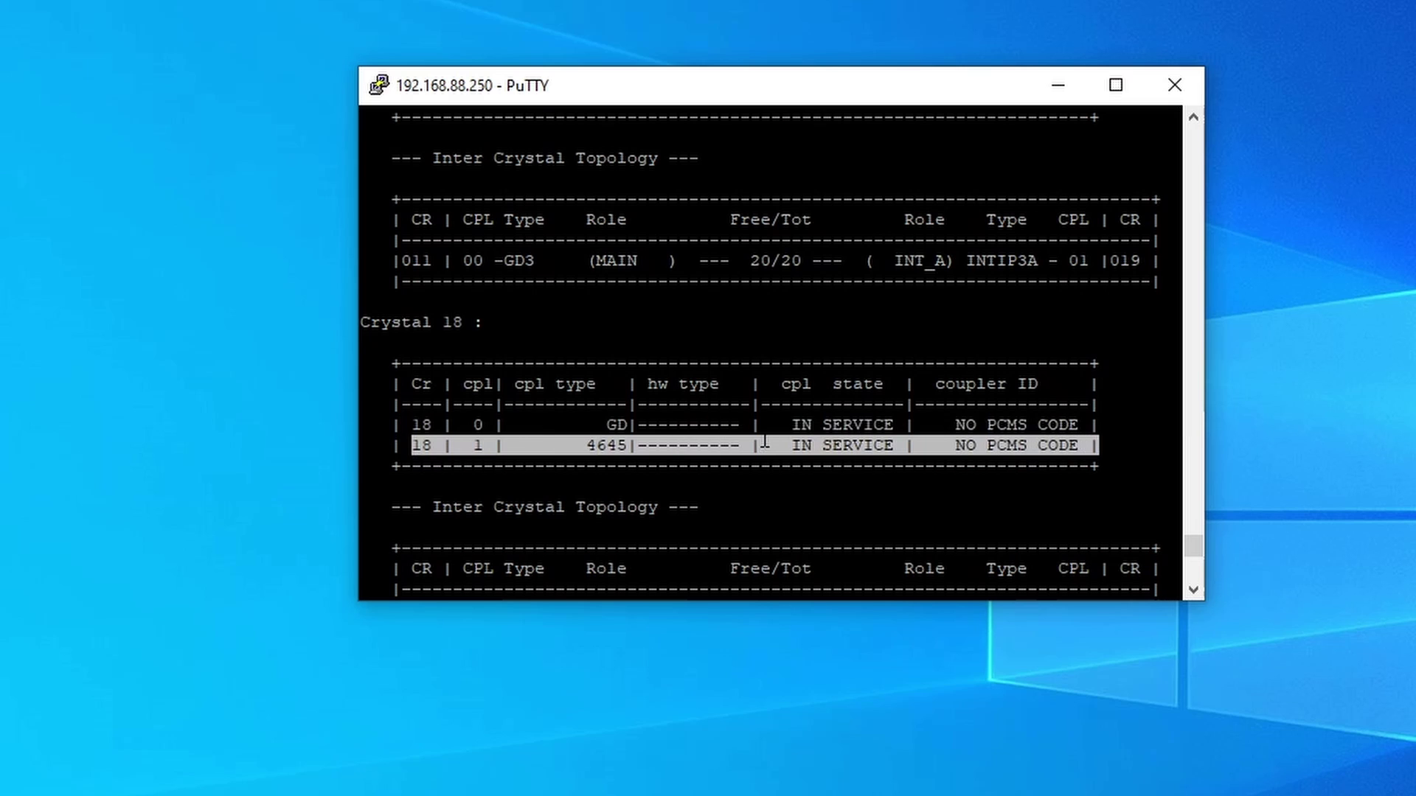
{"action": "left_click_drag", "start_coordinate": [790, 445], "coordinate": [987, 446]}
{"action": "scroll", "coordinate": [1185, 436], "scroll_direction": "up", "scroll_amount": 5}
{"action": "scroll", "coordinate": [1185, 436], "scroll_direction": "down", "scroll_amount": 10}
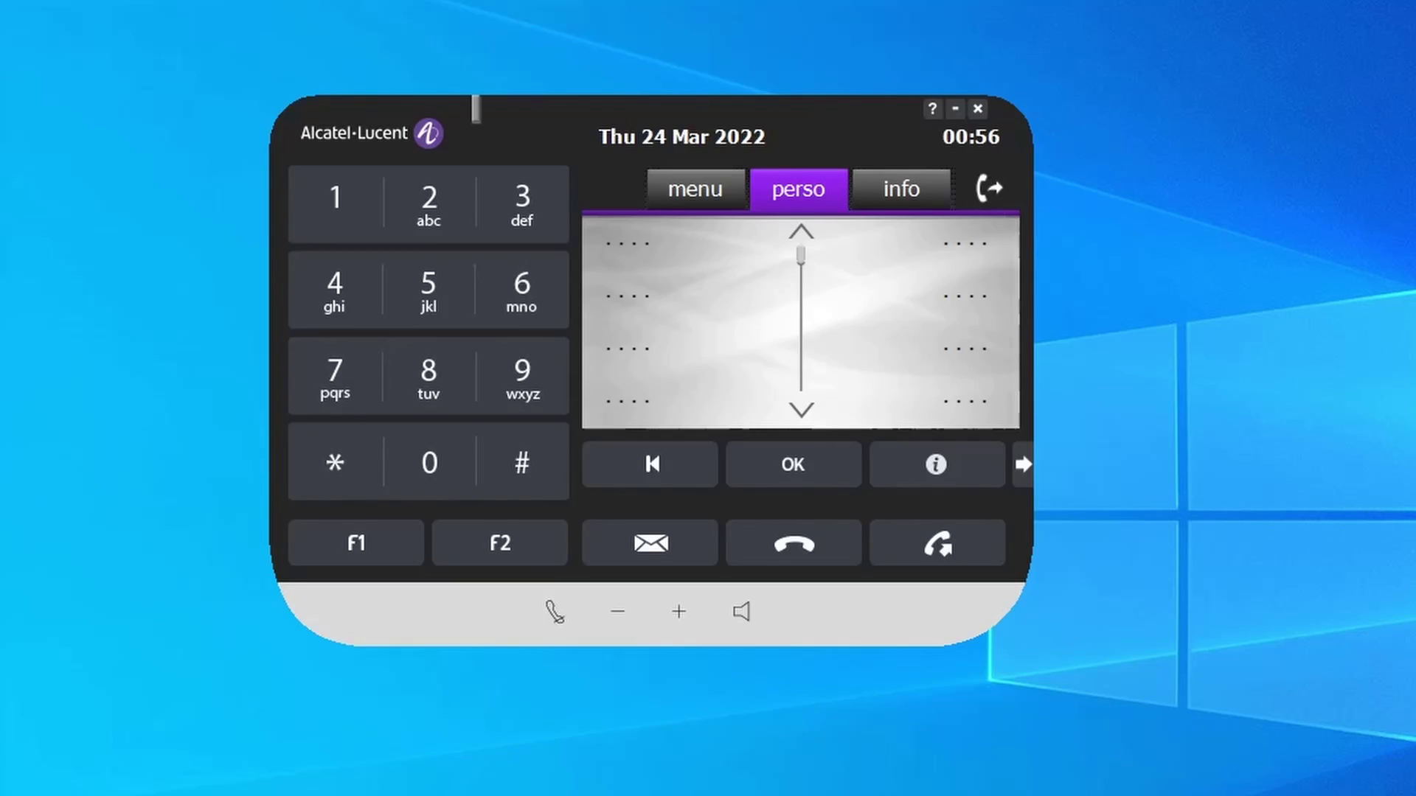
- Dial 1099 on the softphone keypad to reach the 'Please enter MB number' prompt, then hang up
{"action": "left_click_drag", "start_coordinate": [789, 117], "coordinate": [862, 114]}
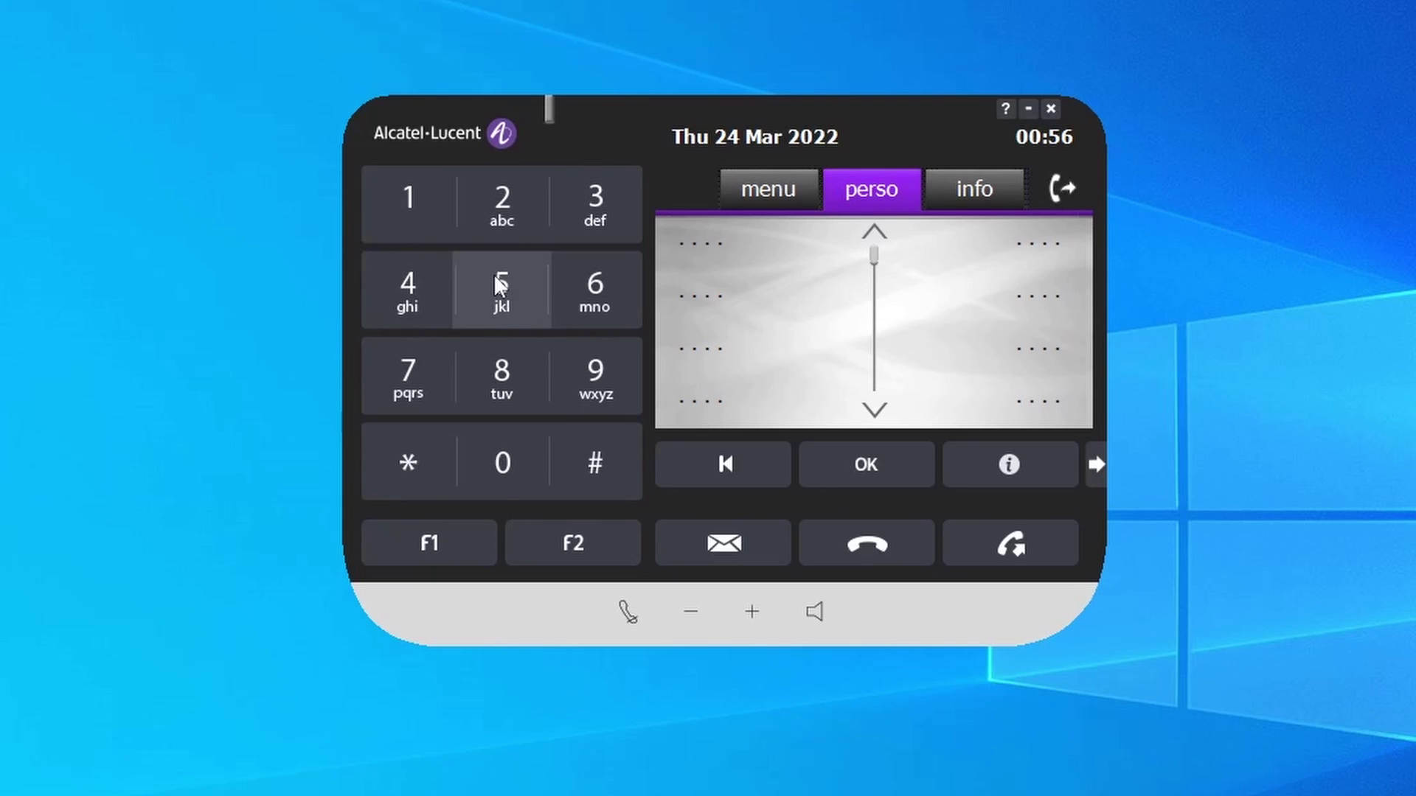
{"action": "left_click", "coordinate": [403, 193]}
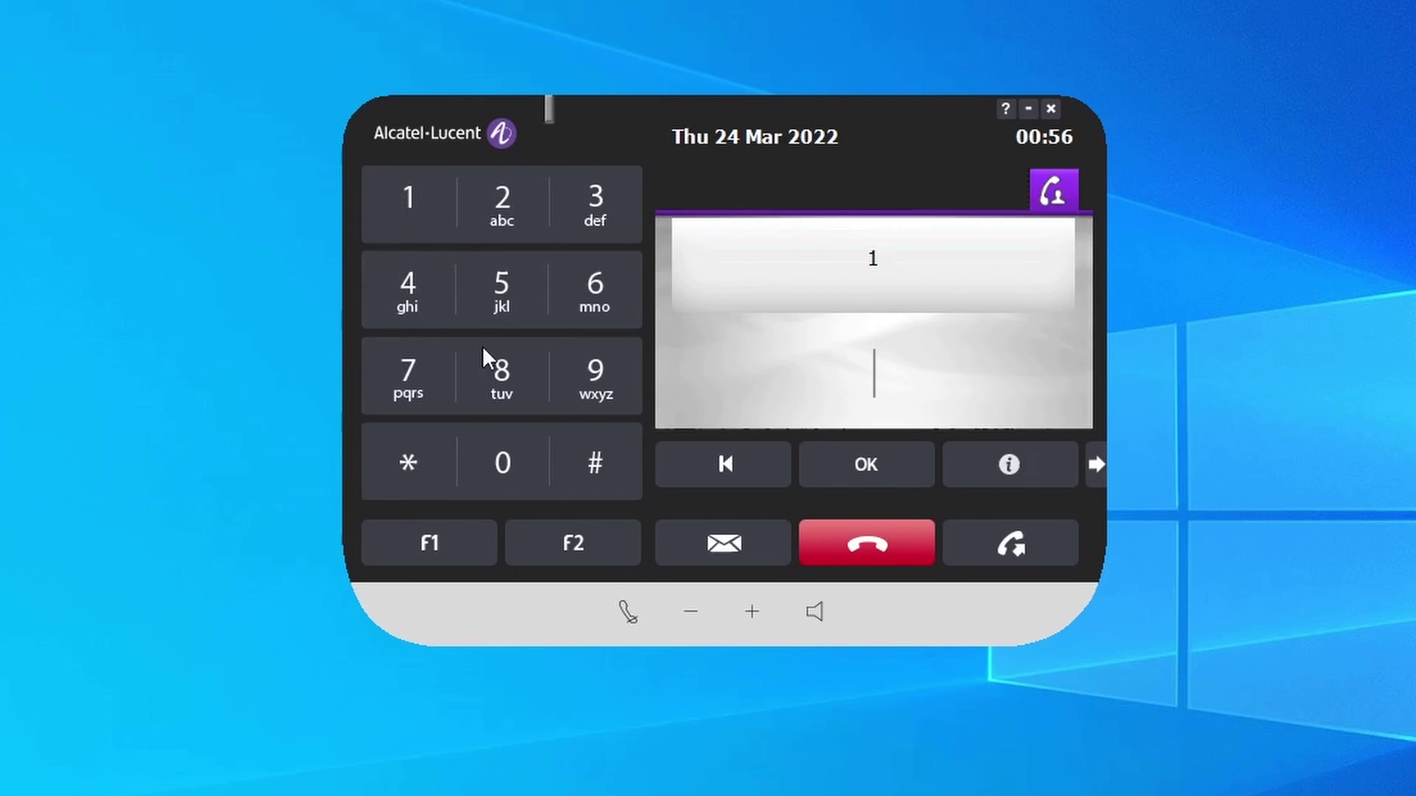
{"action": "left_click", "coordinate": [500, 462]}
{"action": "left_click", "coordinate": [595, 374]}
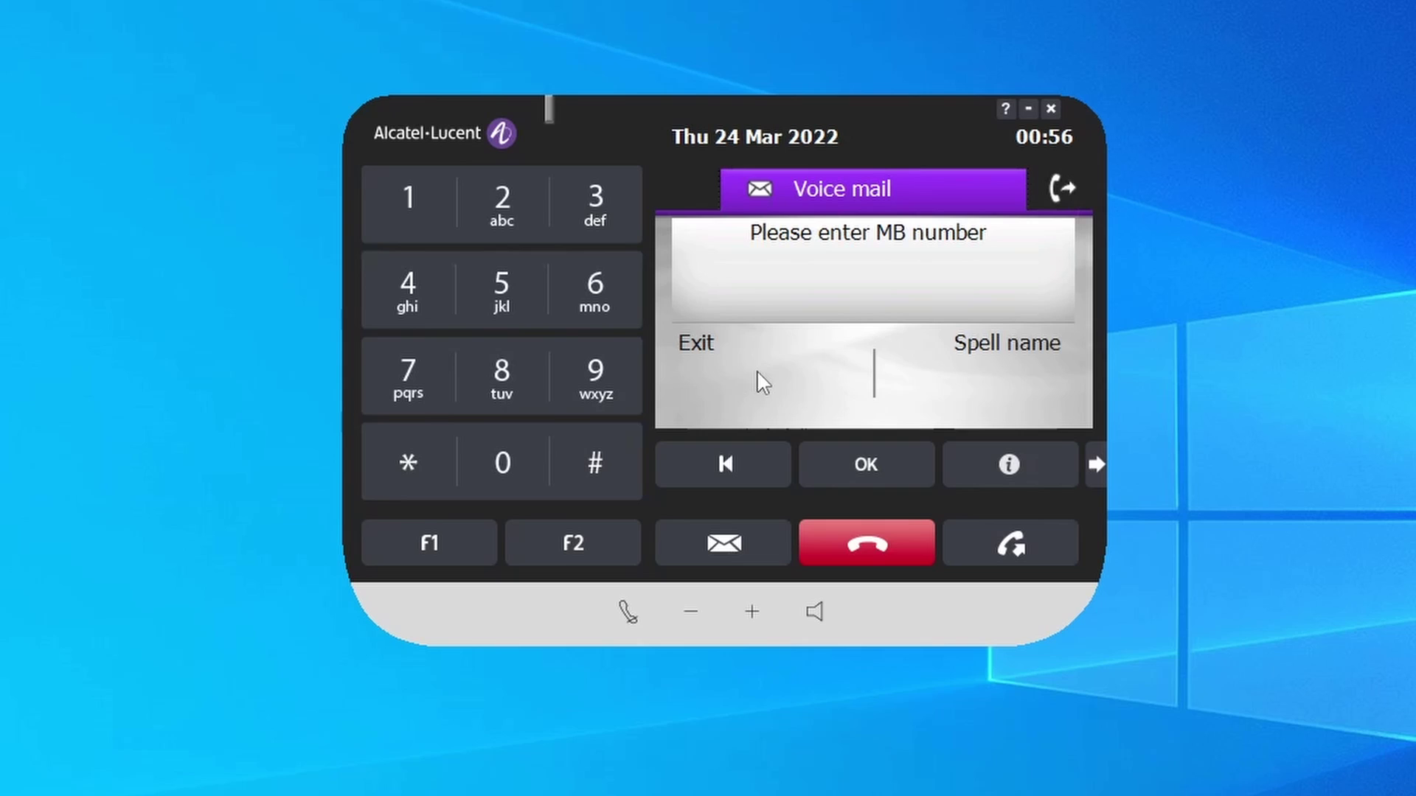
{"action": "left_click", "coordinate": [867, 539]}
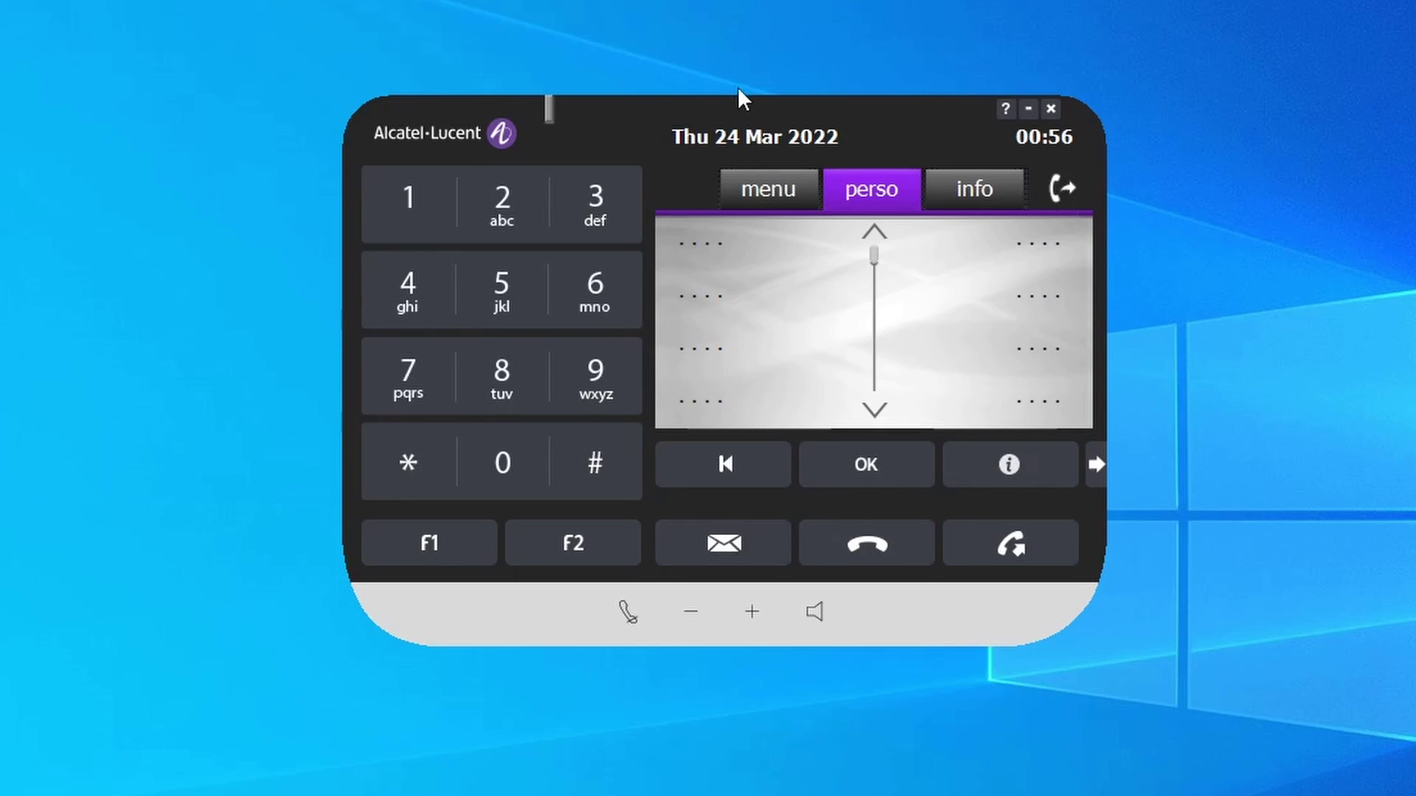
- Call Voice mail from the softphone's messaging list, getting 'Voice mail unobtainable', then hang up
{"action": "left_click_drag", "start_coordinate": [727, 110], "coordinate": [717, 143]}
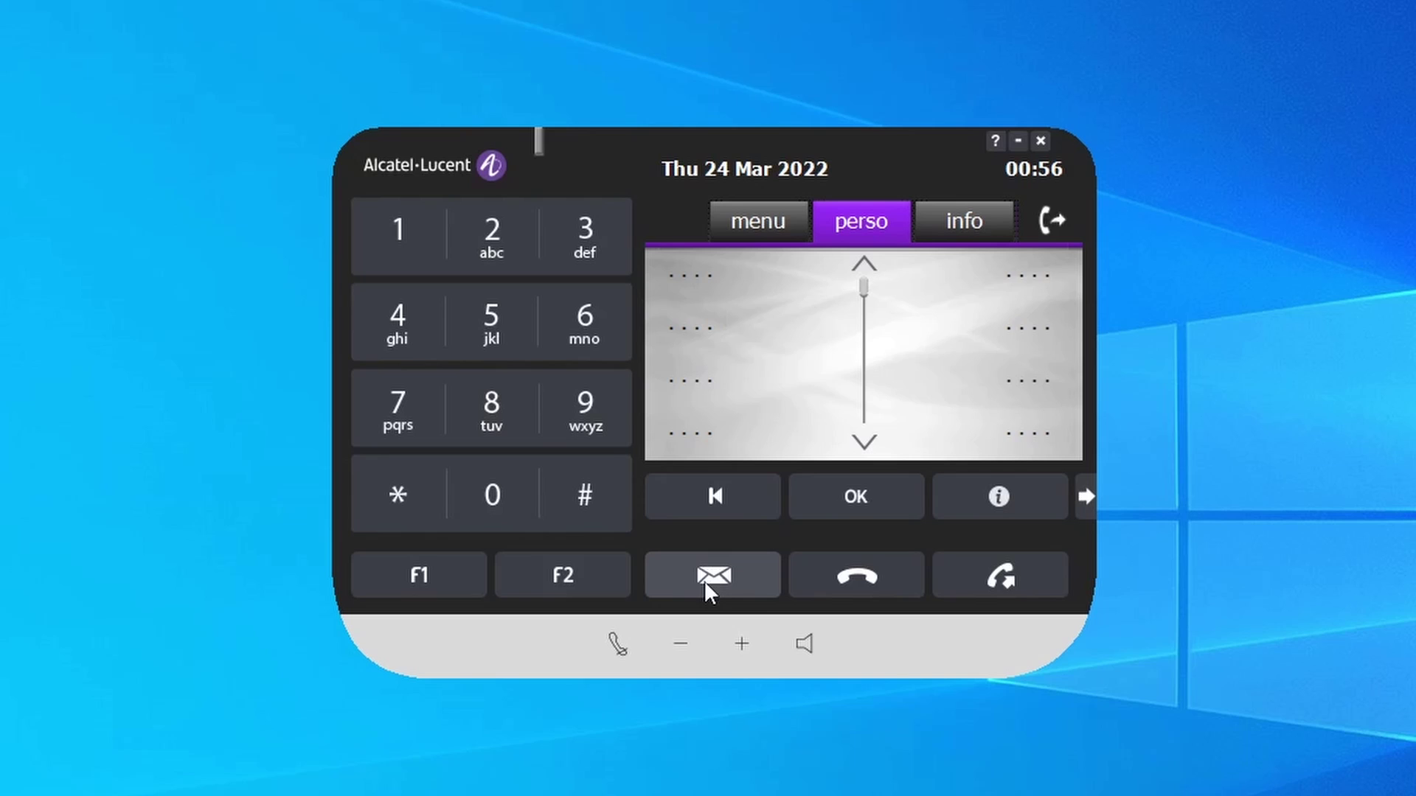
{"action": "left_click", "coordinate": [714, 578]}
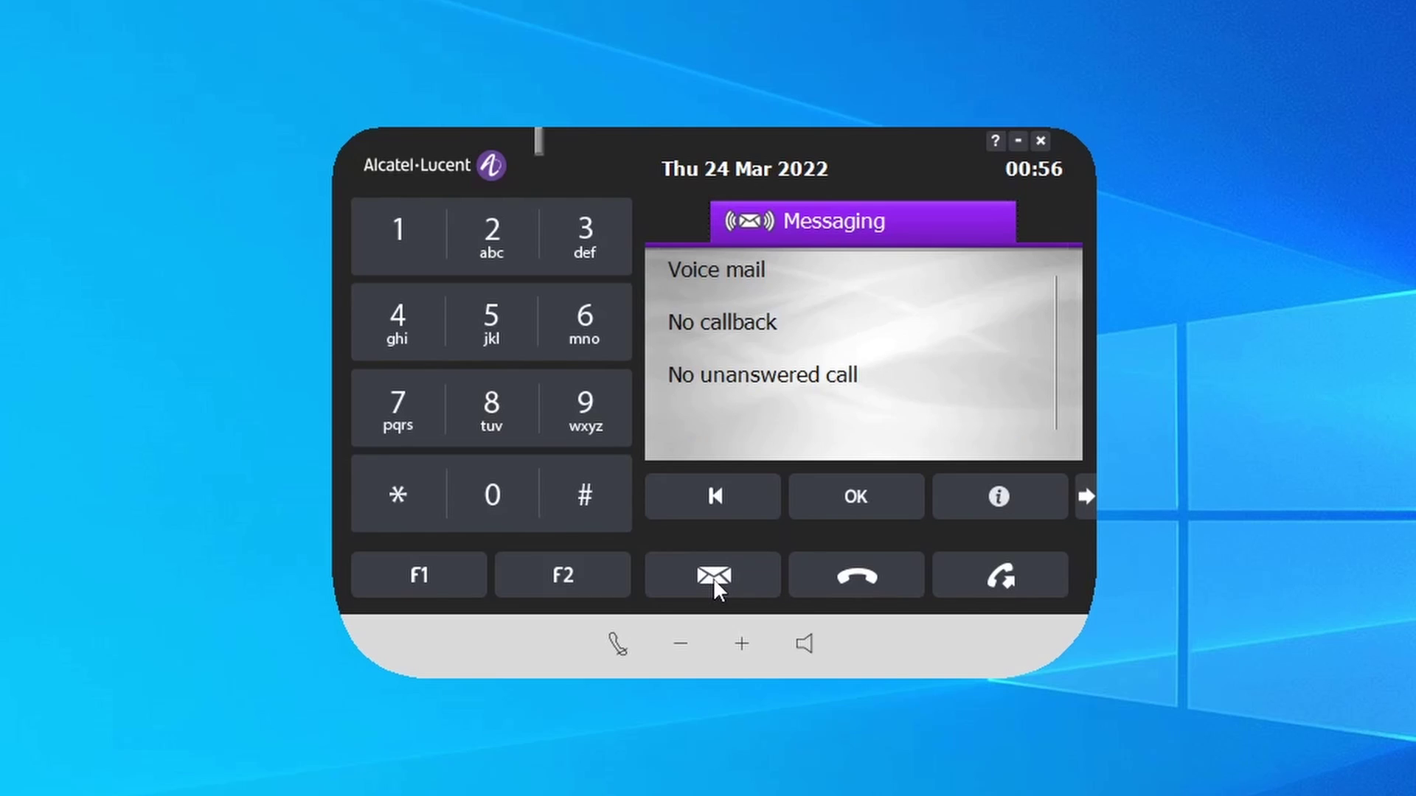
{"action": "left_click", "coordinate": [723, 270]}
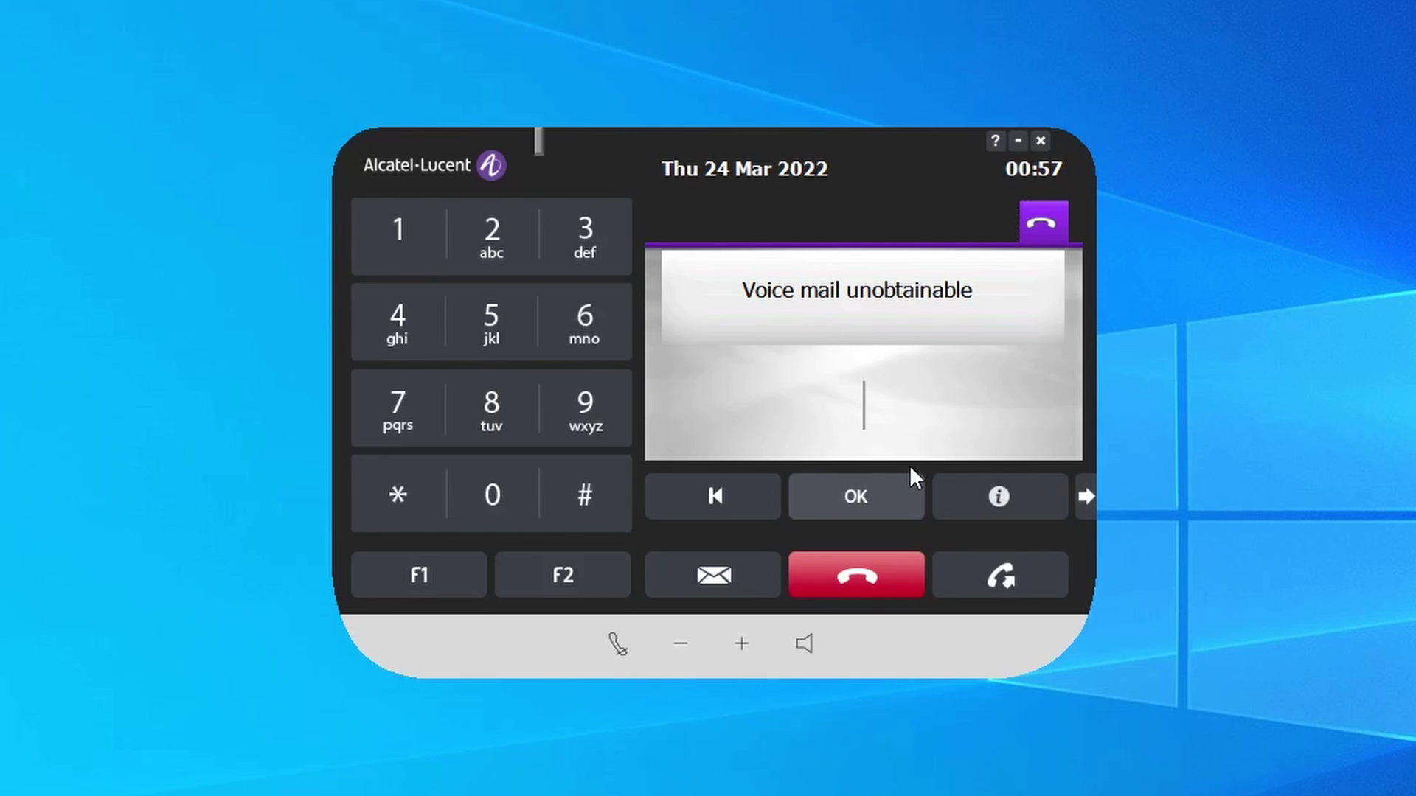
{"action": "left_click", "coordinate": [883, 569]}
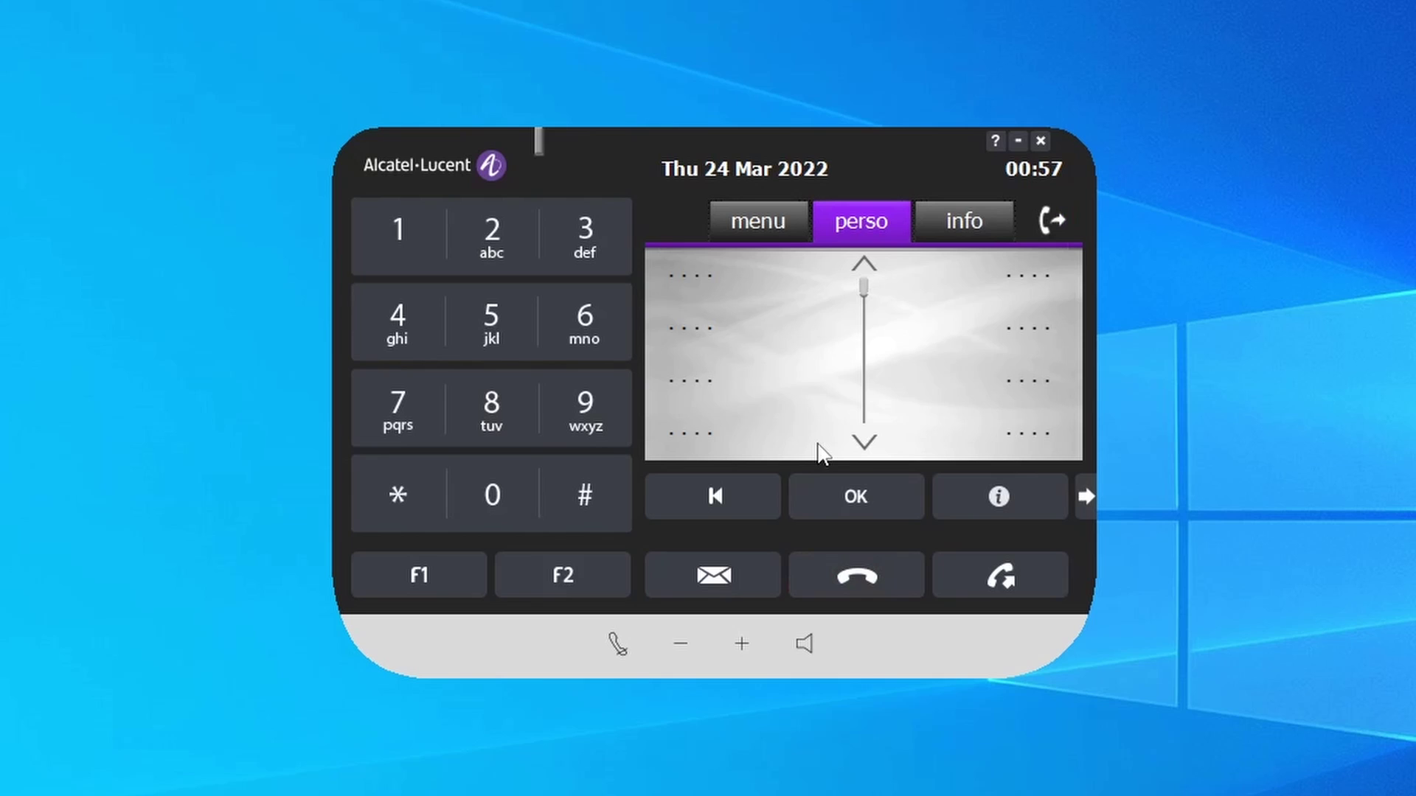